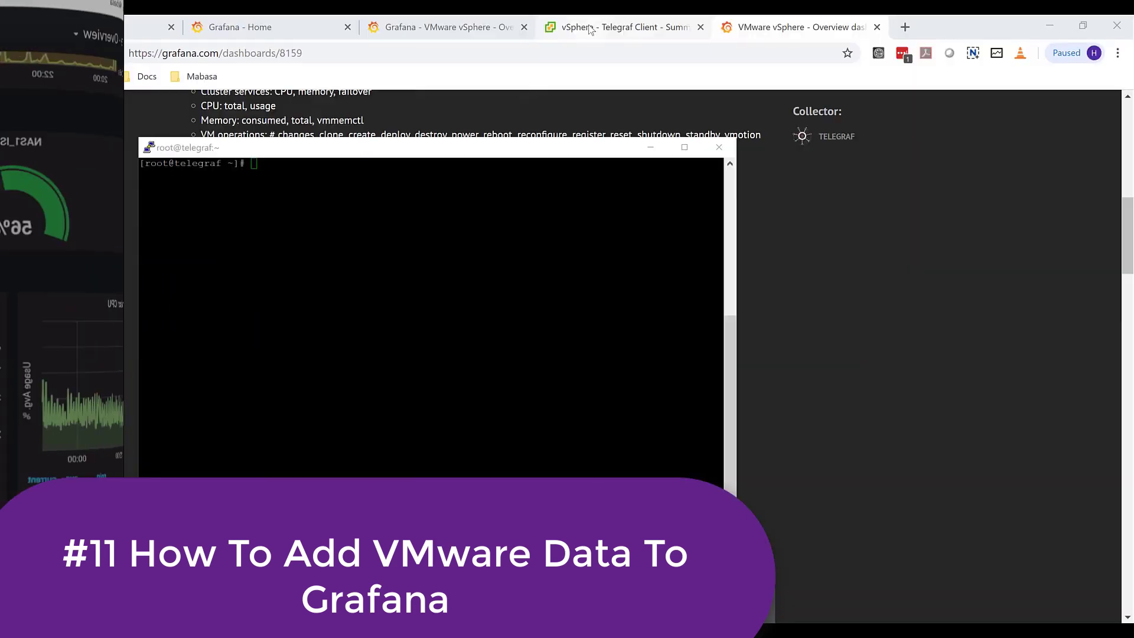
List the two datastores of vCenter 192.168.5.200, then return to the dashboard 8159 page
click(591, 30)
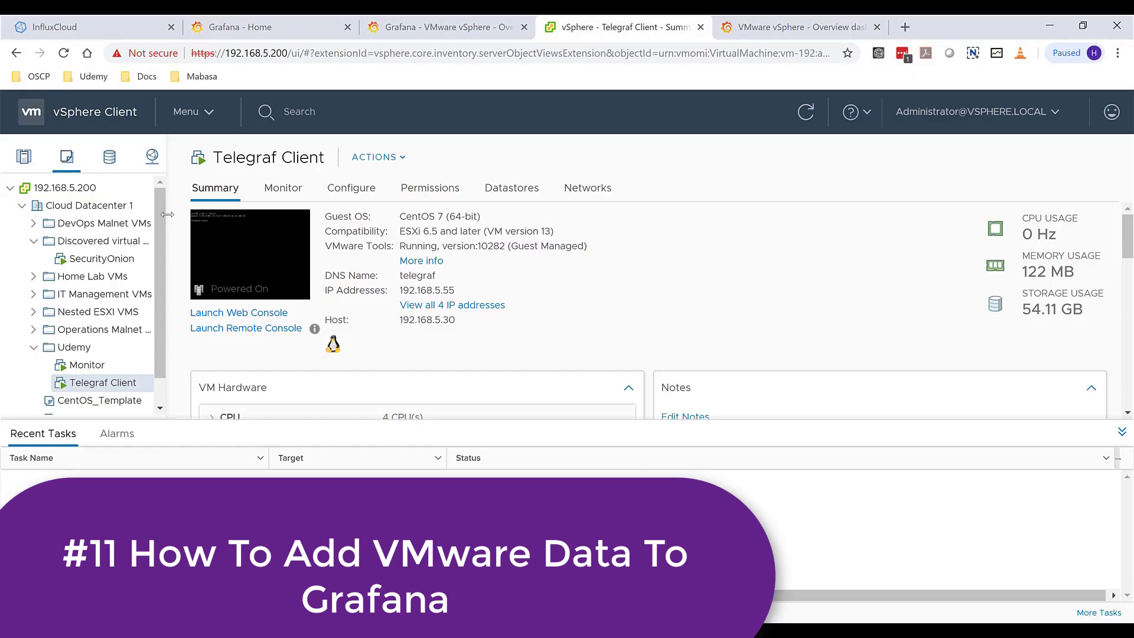
click(65, 189)
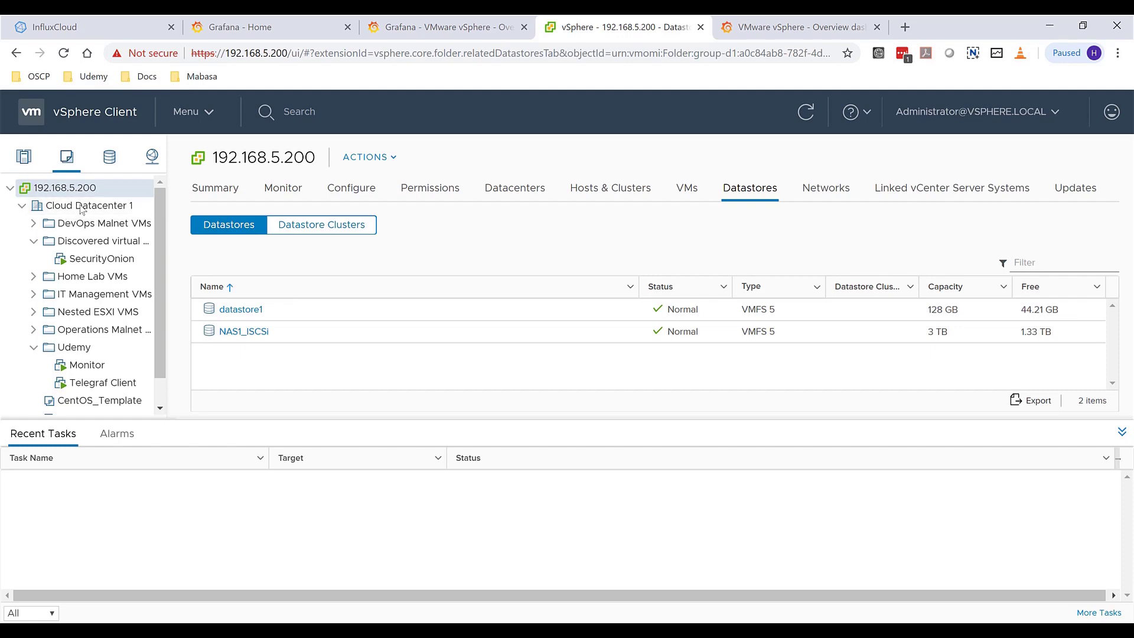
click(778, 32)
scroll(553, 368, up, 13)
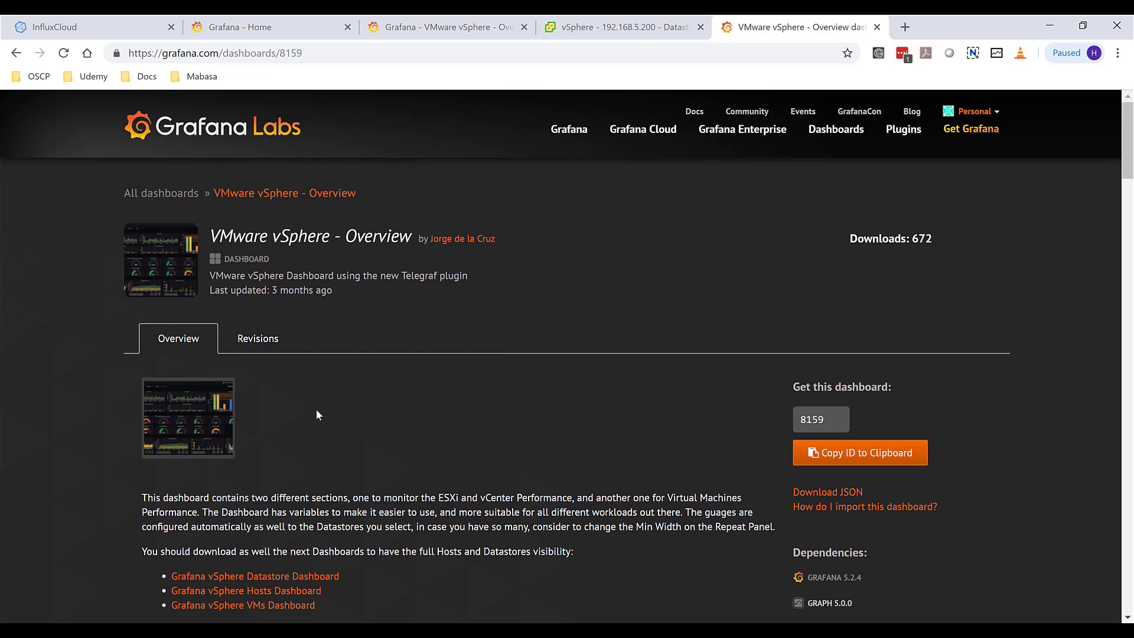
Preview the dashboard screenshot, then mark the [[inputs.vsphere]] line in Collector Configuration Details
click(194, 418)
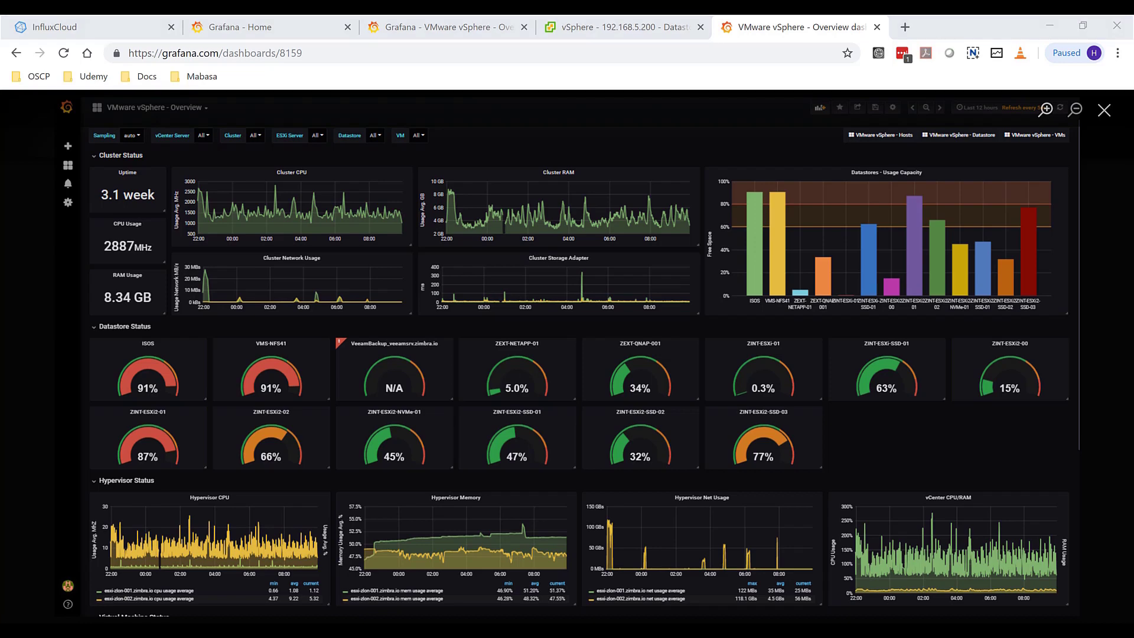
click(1104, 110)
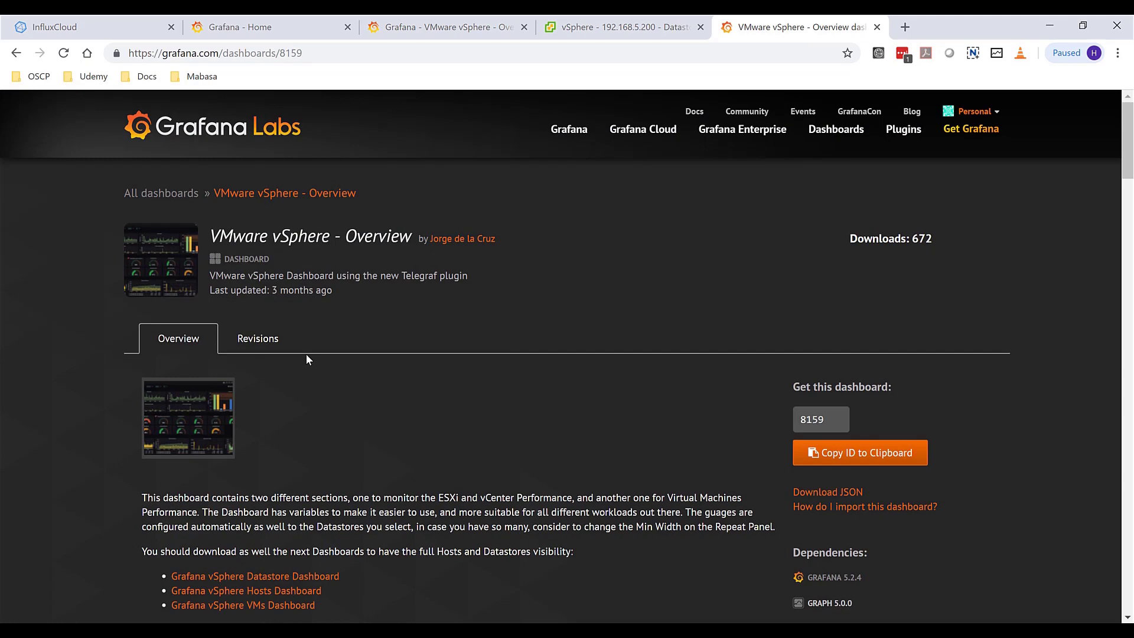
scroll(306, 353, down, 15)
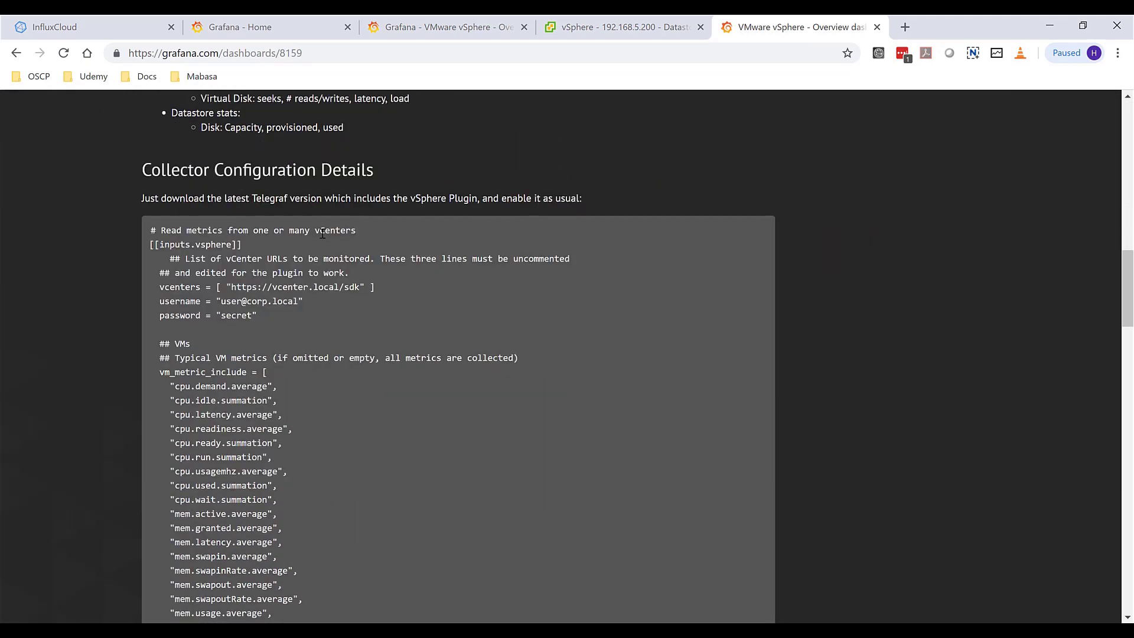
drag(243, 245, 144, 245)
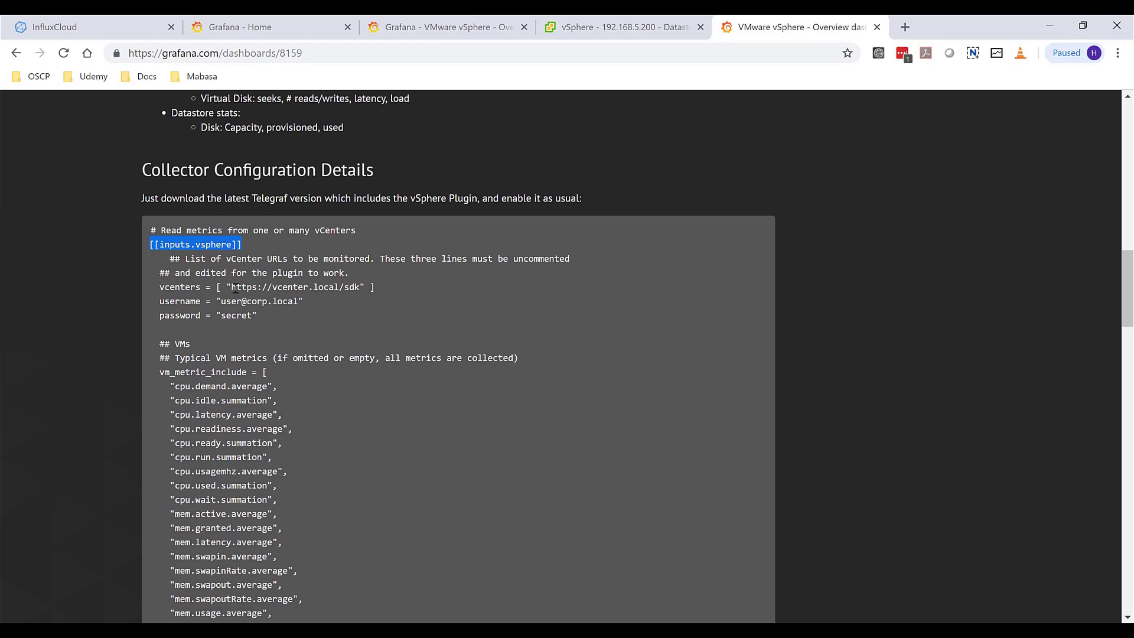
Show the Telegraf Client VM summary and open /etc/telegraf/telegraf.conf in vi over SSH
click(609, 26)
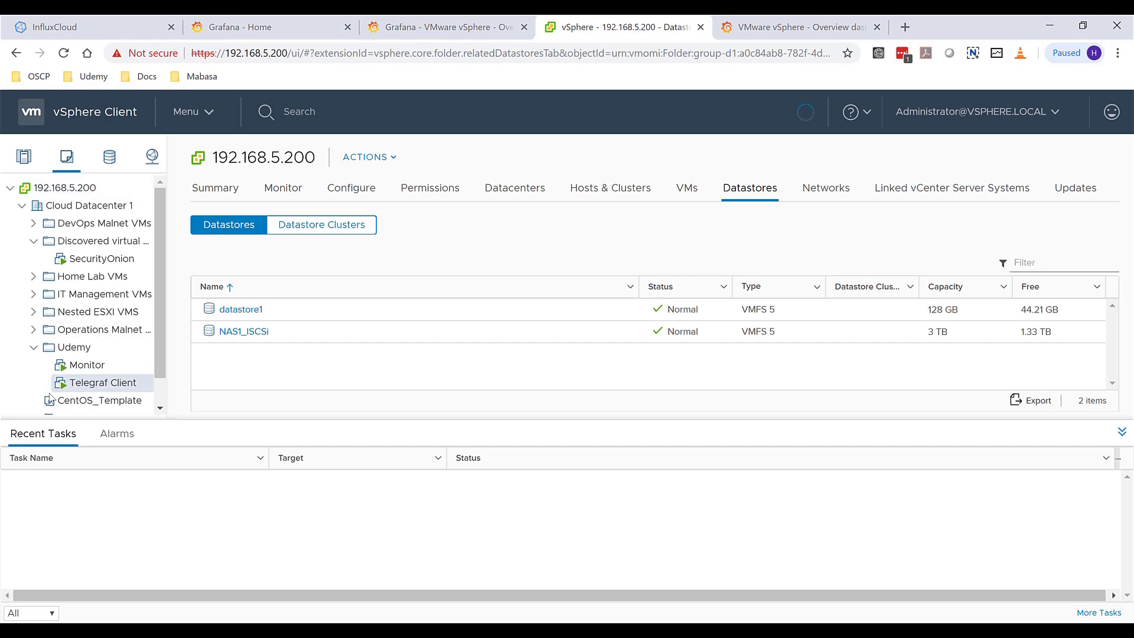
click(100, 383)
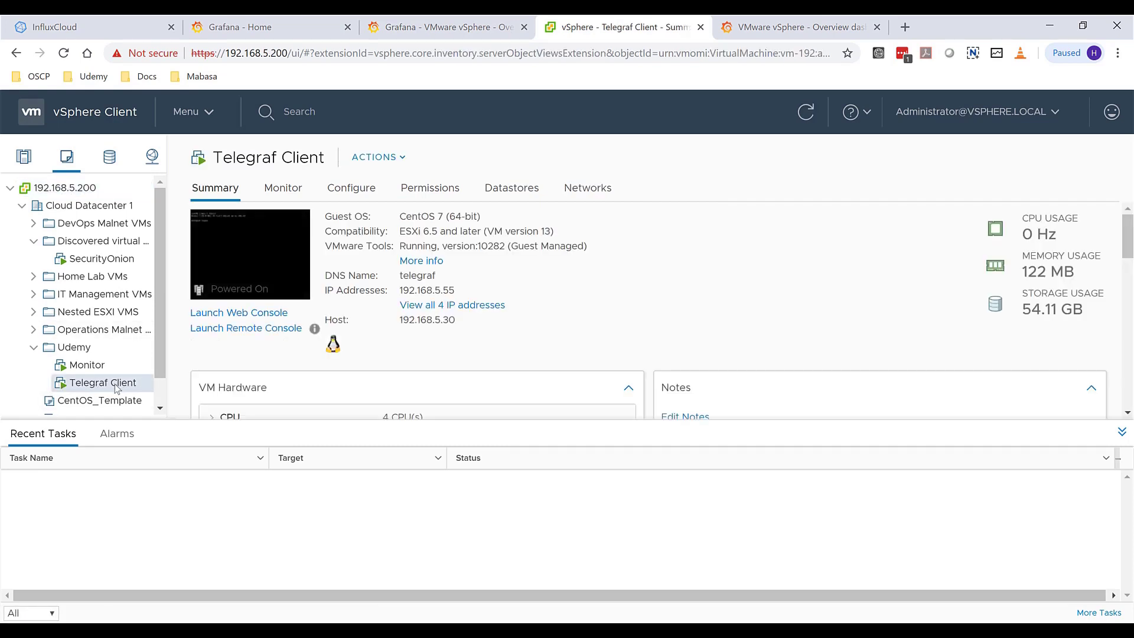
key(alt+Tab)
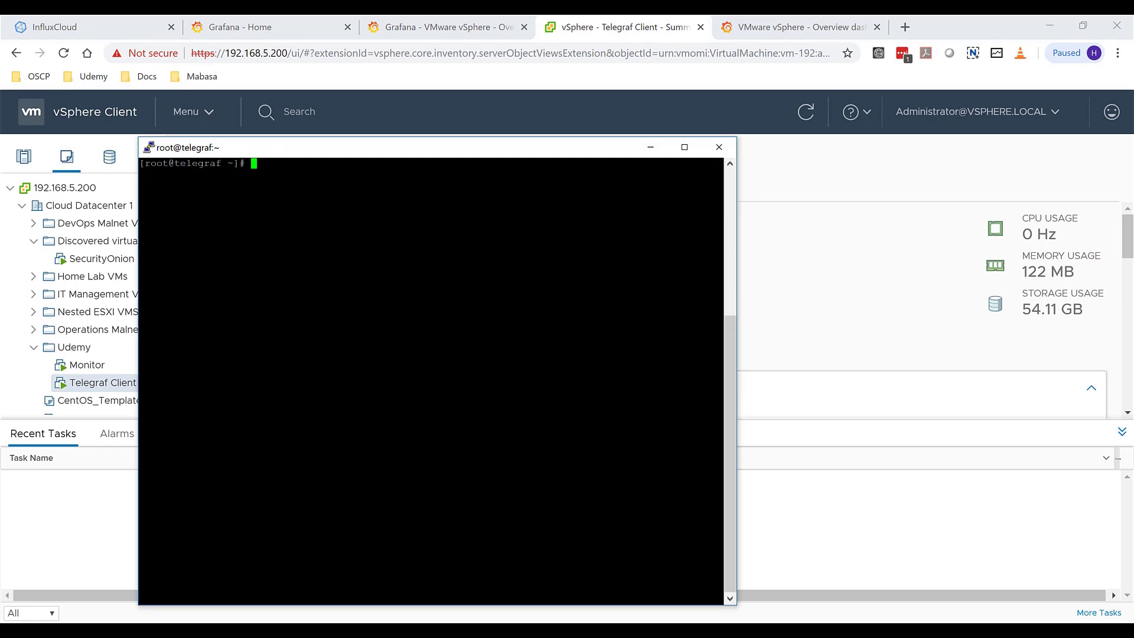
key(Up)
key(Up)
key(Up)
key(Up)
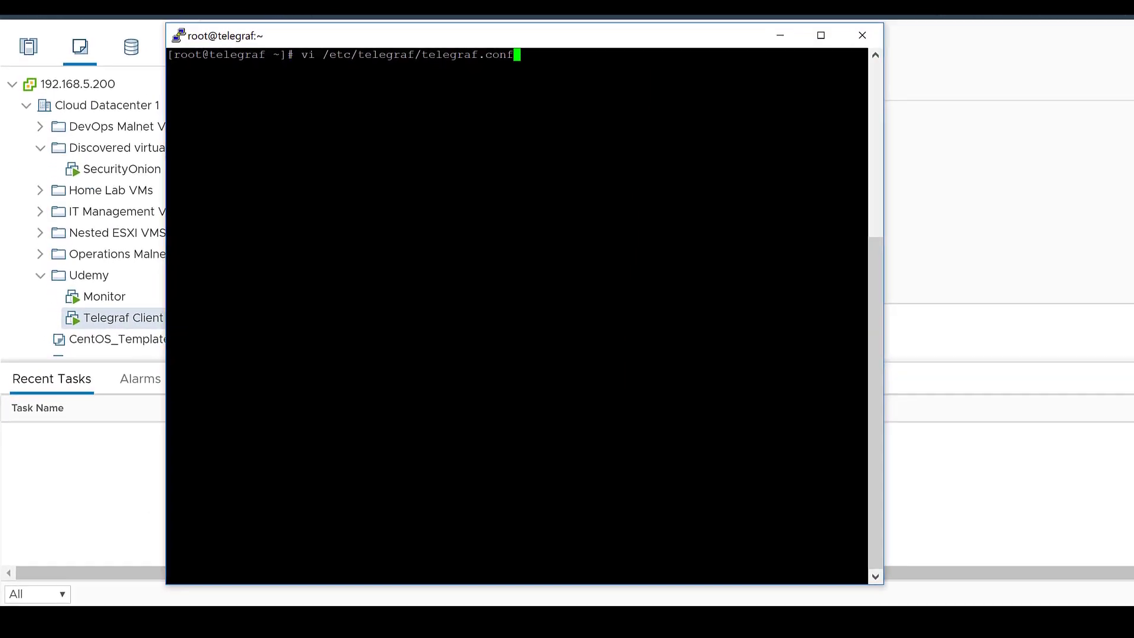
key(Return)
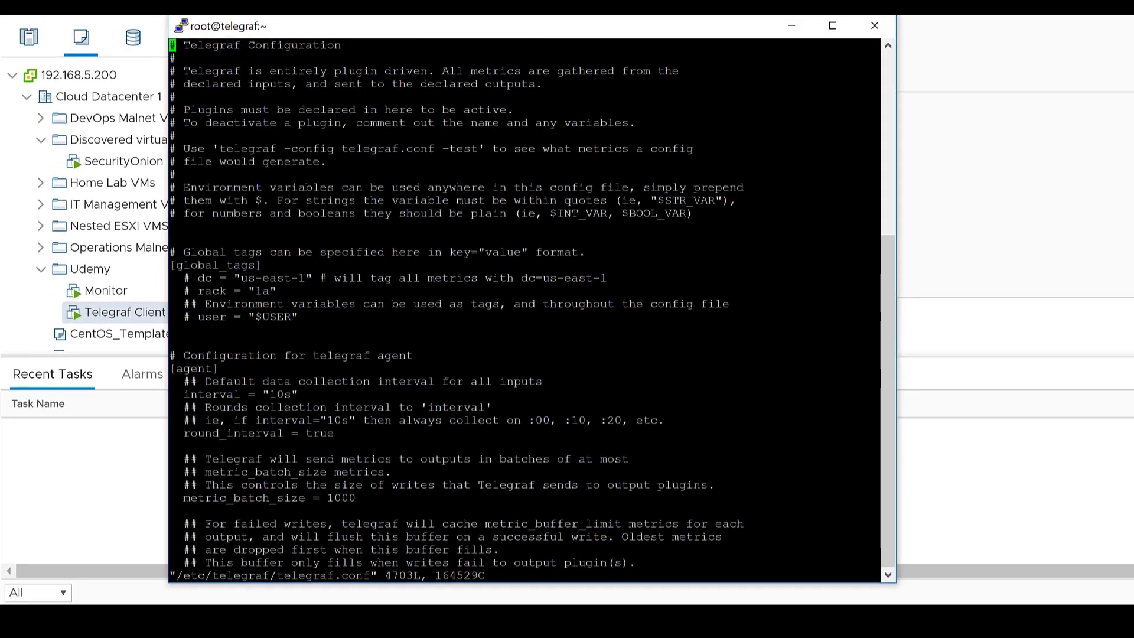
Search for inputs.vsphere and look over the commented-out VM metric list
text(:)
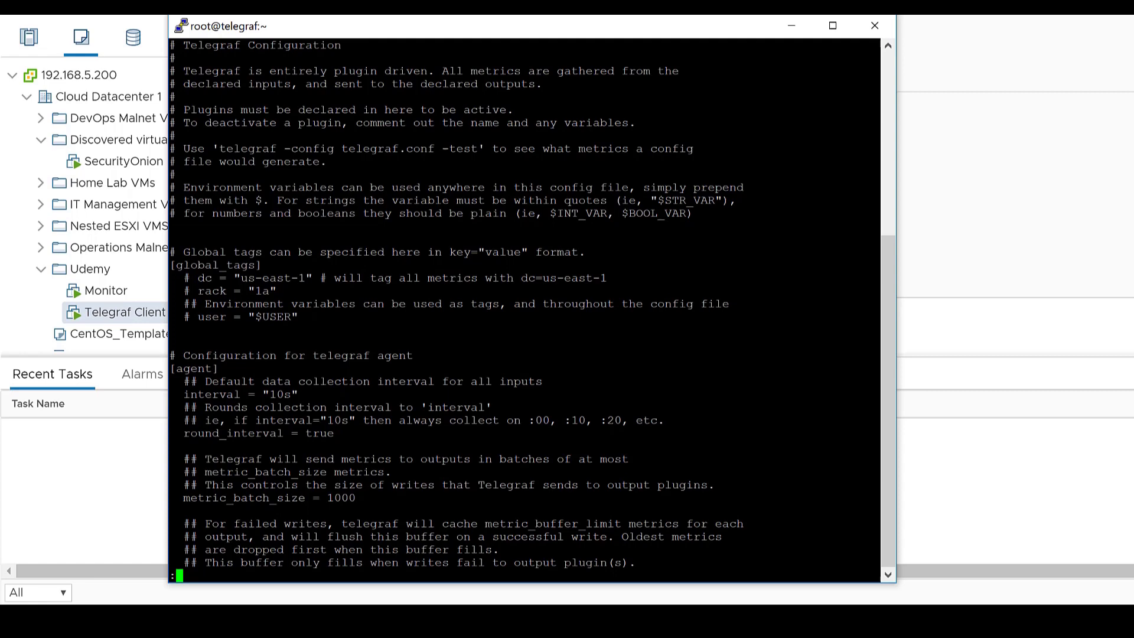
text(/inputs.vsphere)
key(Return)
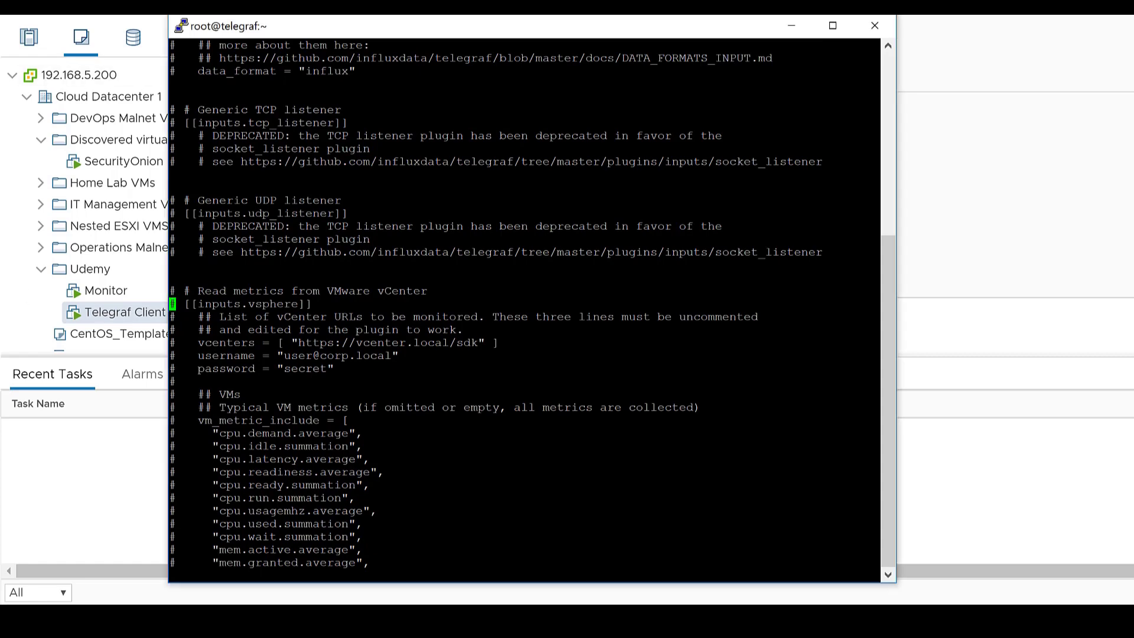
key(Down)
key(Down)
key(Down)
key(Down)
key(Down)
key(Down)
key(Down)
key(Down)
key(Down)
key(Down)
key(Down)
key(Down)
key(Down)
key(Down)
key(Down)
key(Down)
key(Down)
key(Down)
key(Down)
key(Down)
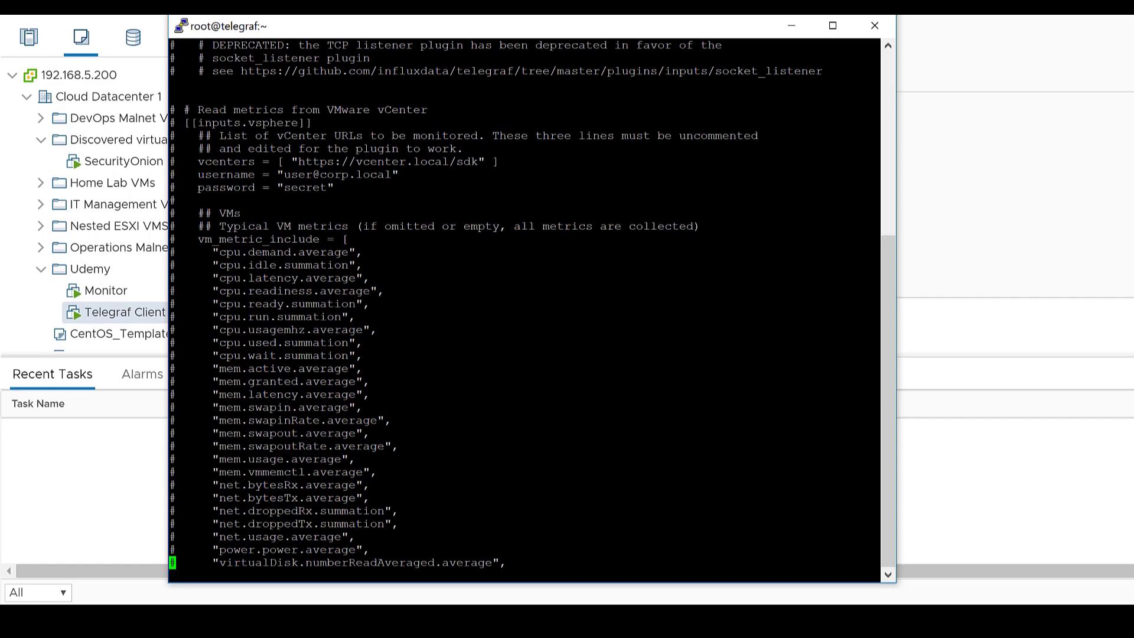
key(Down)
key(Down)
key(Down)
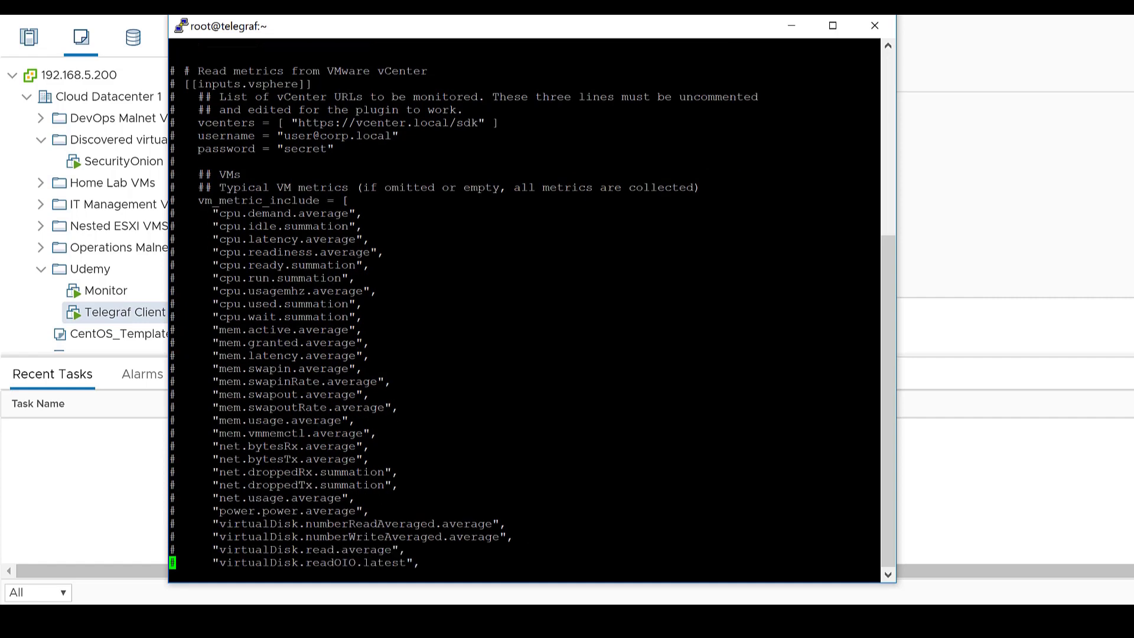
key(Down)
key(Down)
key(Down)
key(Down)
key(Down)
key(Down)
key(Down)
key(Down)
key(Down)
key(Down)
key(Down)
key(Down)
key(Down)
key(Down)
key(Down)
key(Down)
key(Down)
key(Down)
key(Down)
key(Down)
key(Up)
key(Up)
key(Up)
key(Up)
key(Up)
key(Up)
key(Up)
key(Up)
key(Up)
key(Up)
key(Up)
key(Up)
key(Up)
key(Up)
key(Up)
key(Up)
key(Up)
key(Up)
key(Up)
key(Up)
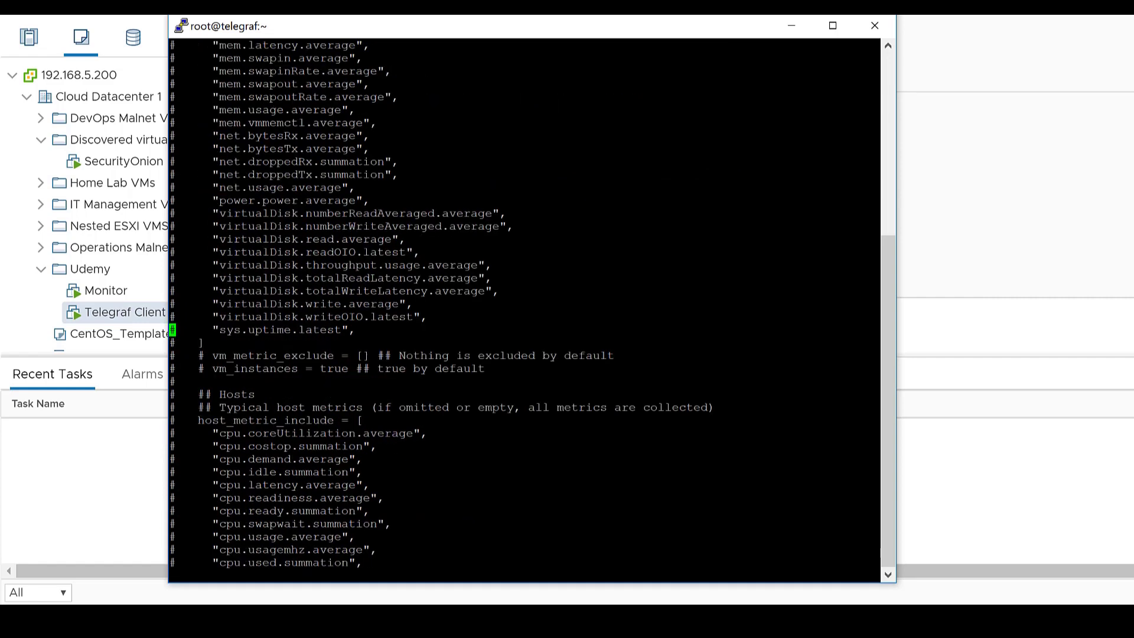
key(Up)
key(Up)
key(Up)
key(Up)
key(Up)
key(Up)
key(Up)
key(Up)
key(Up)
key(Up)
key(Up)
key(Up)
key(Up)
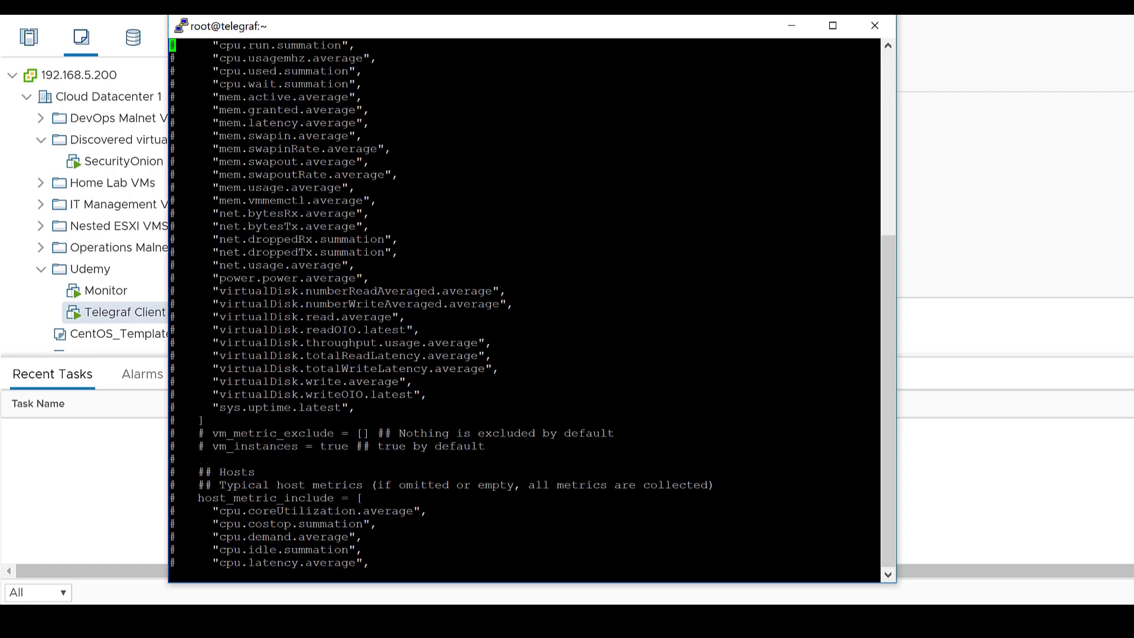
key(Up)
key(Up)
key(Up)
key(Up)
key(Up)
key(Up)
key(Up)
key(Up)
key(Up)
key(Up)
key(Up)
key(Up)
key(Up)
key(Up)
key(Up)
key(Up)
key(Up)
key(Up)
key(Up)
key(Up)
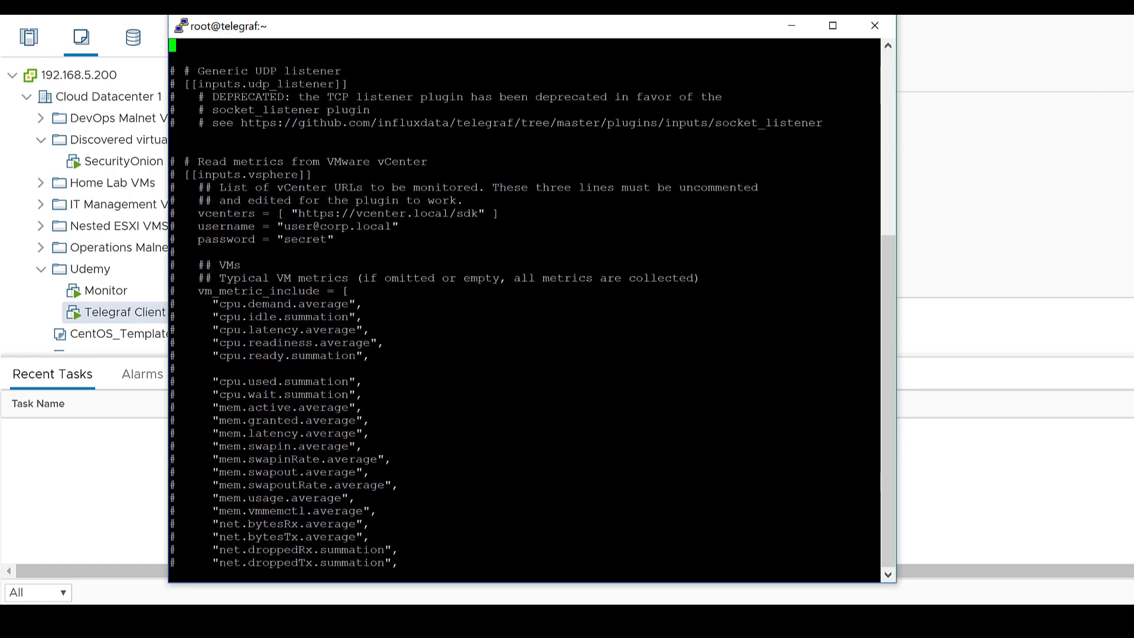
key(Down)
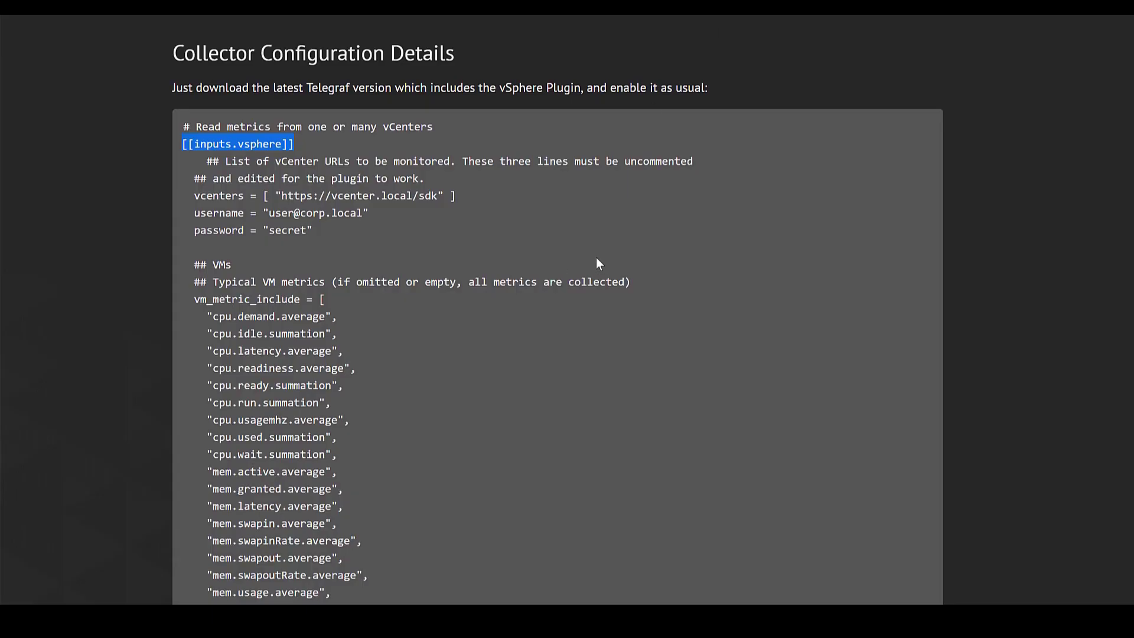
Copy the whole vSphere sample config, from '# Read metrics' to insecure_skip_verify = true
scroll(595, 256, up, 20)
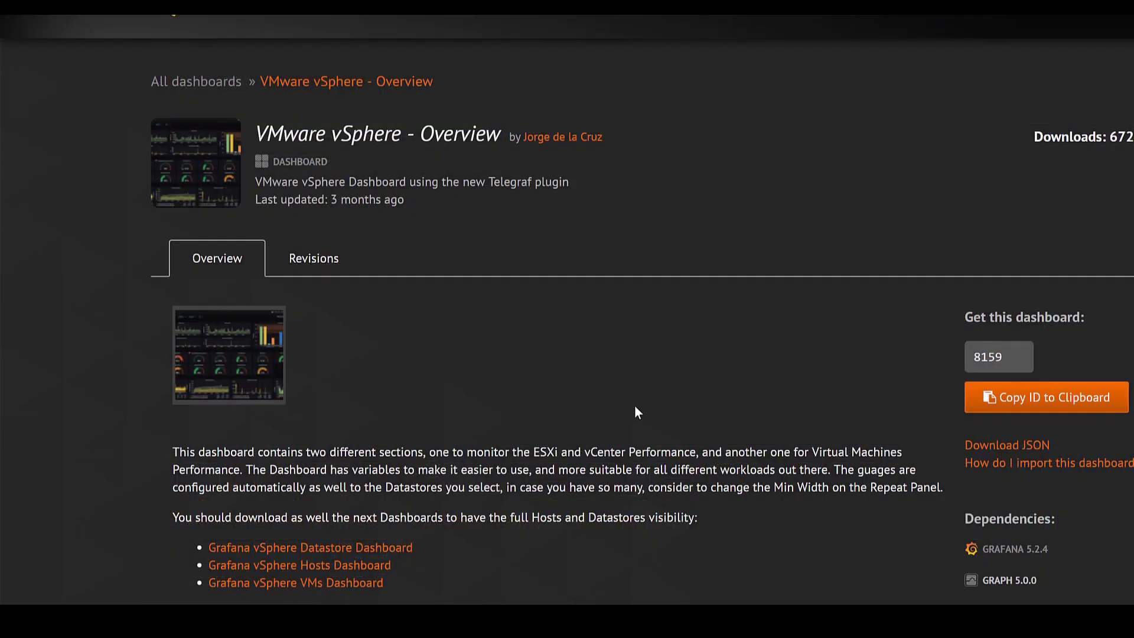
scroll(634, 406, down, 20)
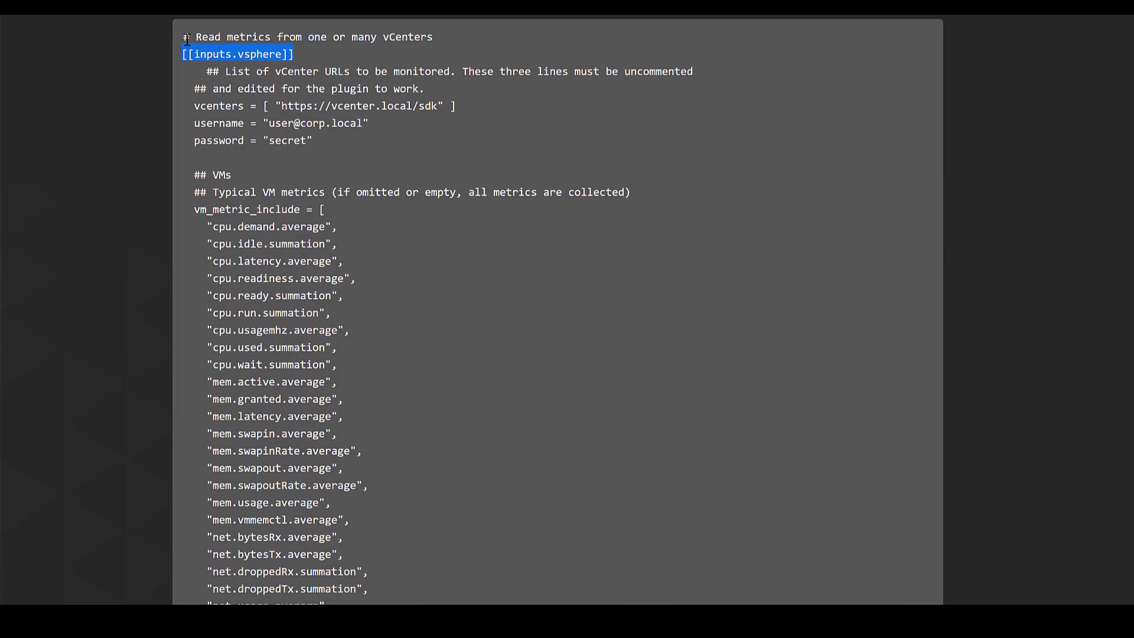
drag(185, 37, 388, 283)
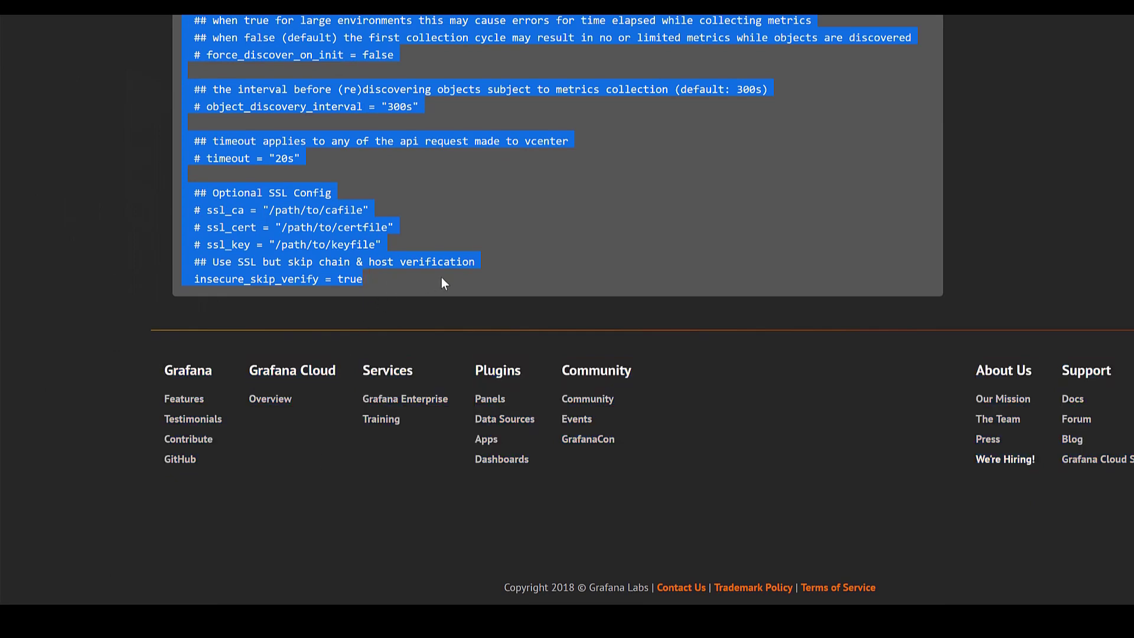
right_click(335, 226)
click(390, 238)
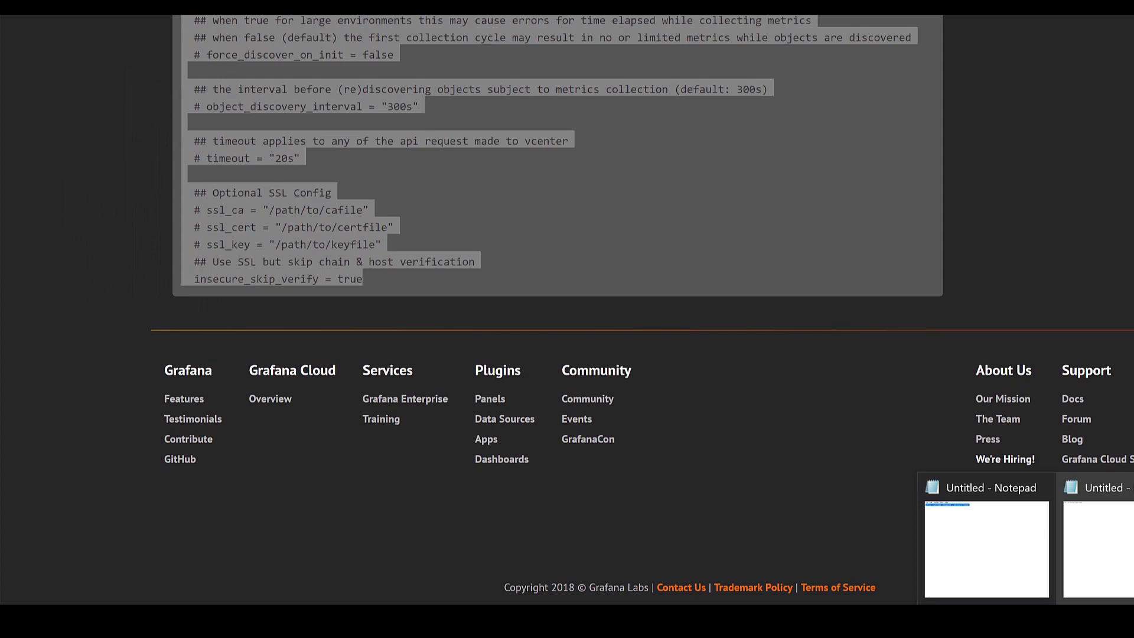
click(985, 537)
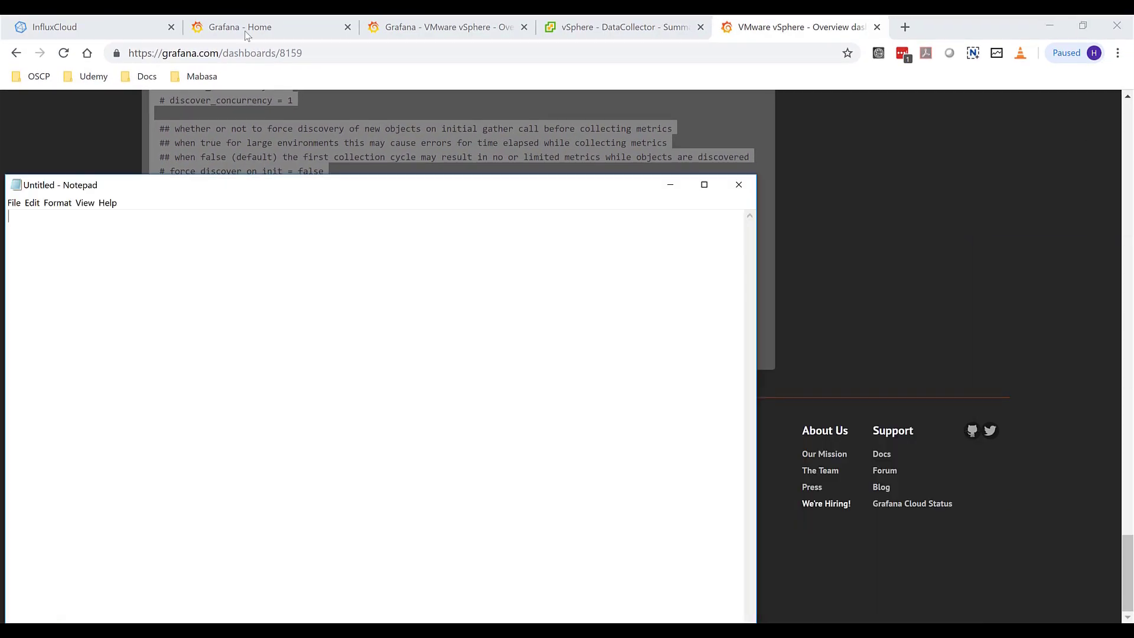
Maximize Notepad and paste the sample [[inputs.vsphere]] configuration into the blank document
key(super+Up)
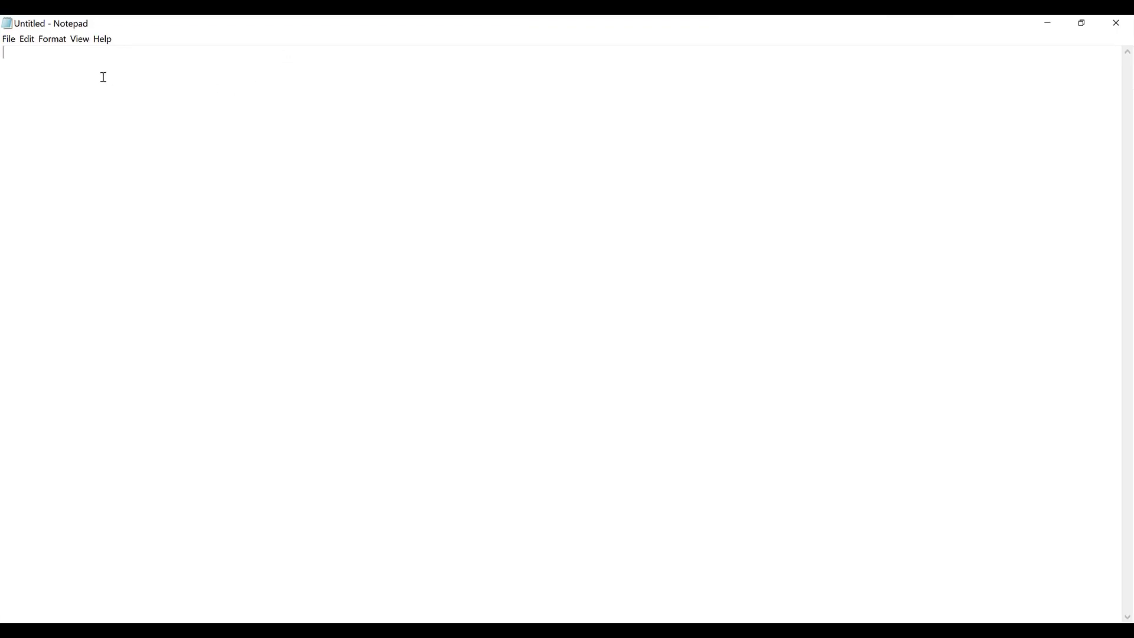
right_click(4, 77)
click(51, 124)
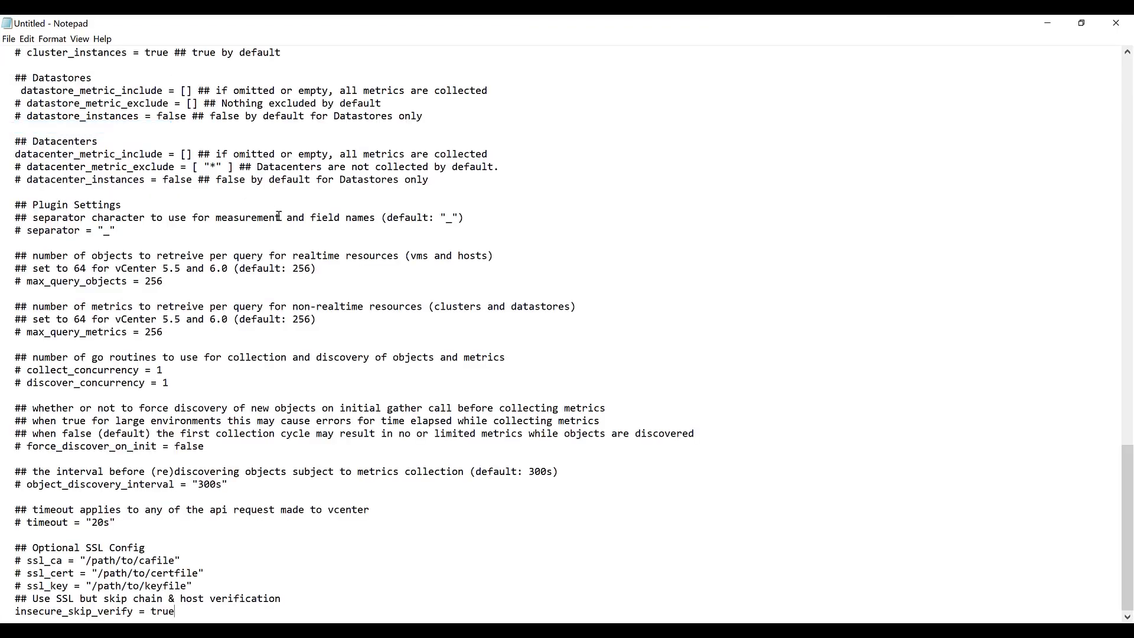
scroll(284, 287, up, 6)
scroll(284, 286, up, 20)
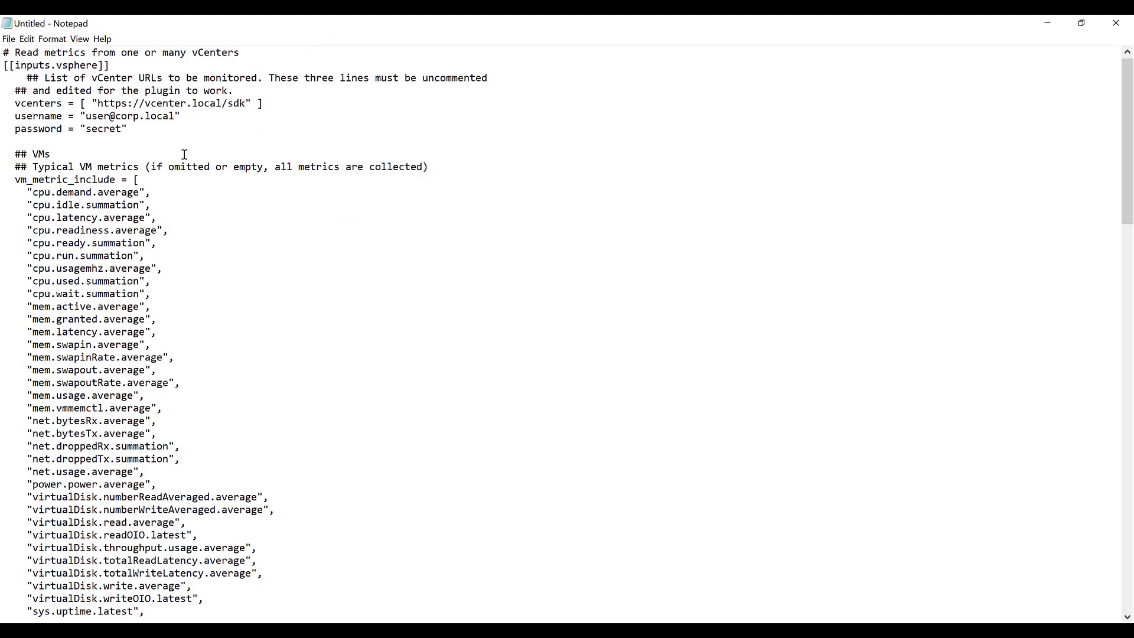
click(223, 104)
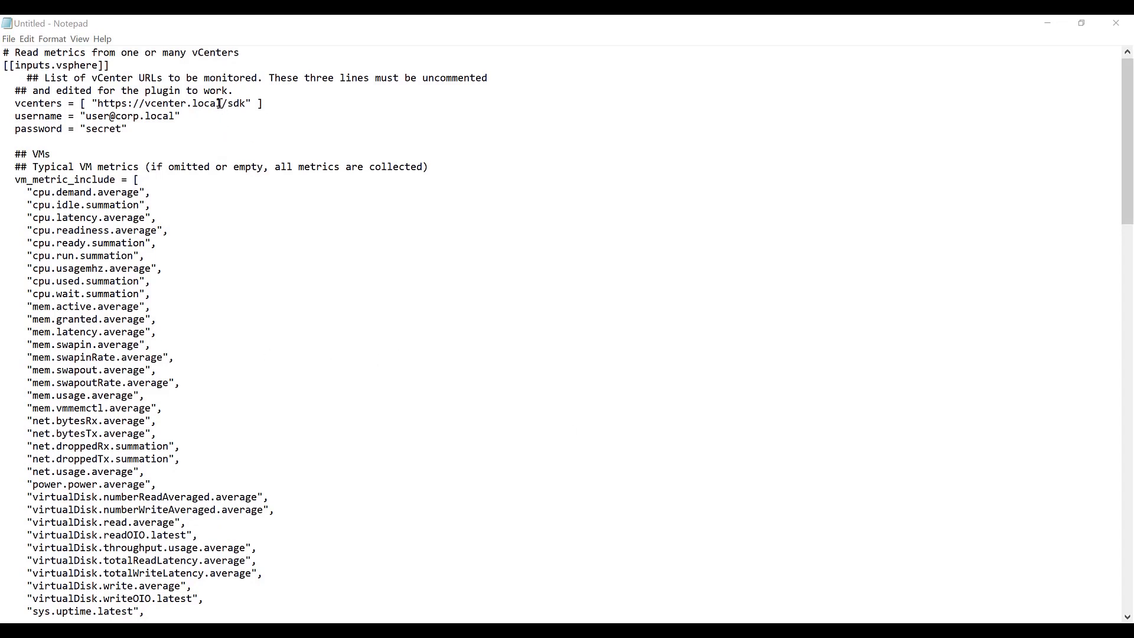
drag(222, 104, 148, 106)
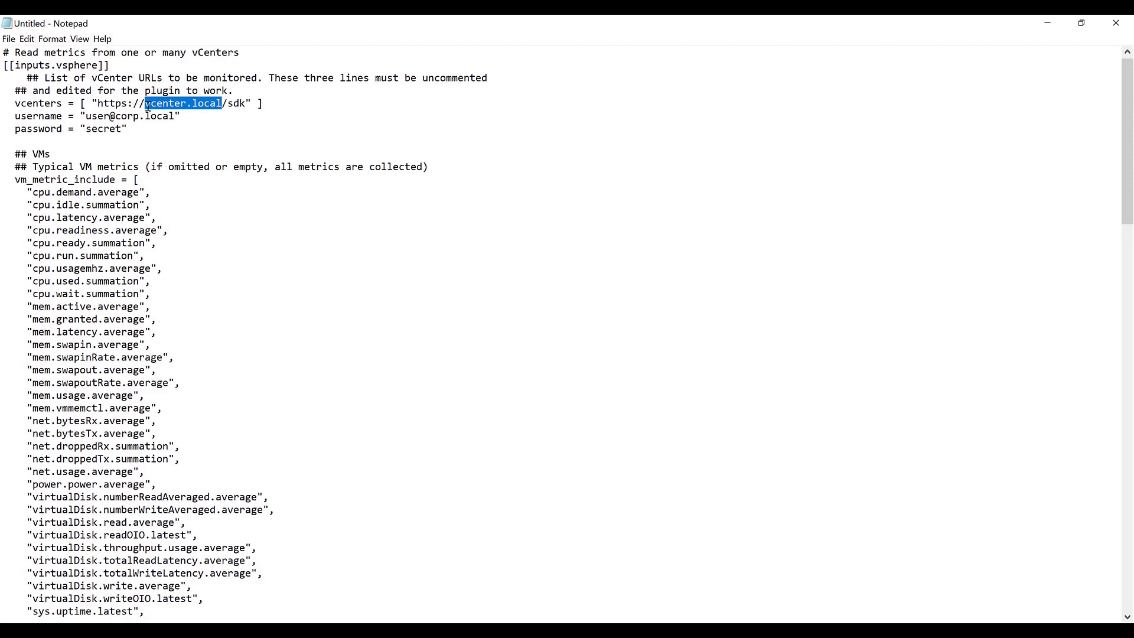
key(ctrl+v)
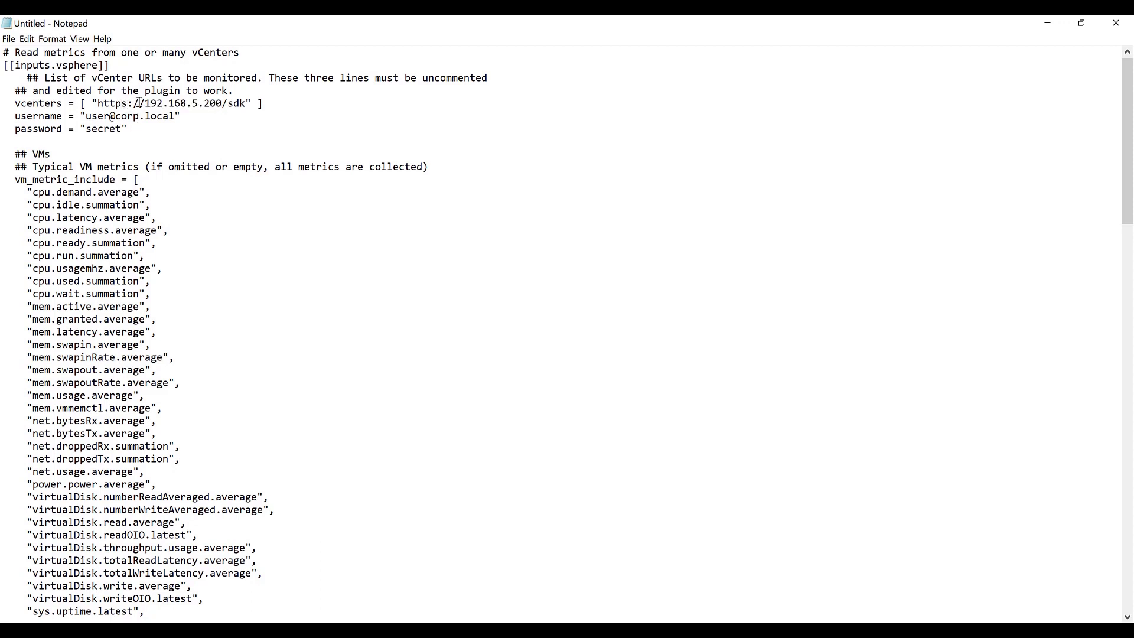
key(BackSpace)
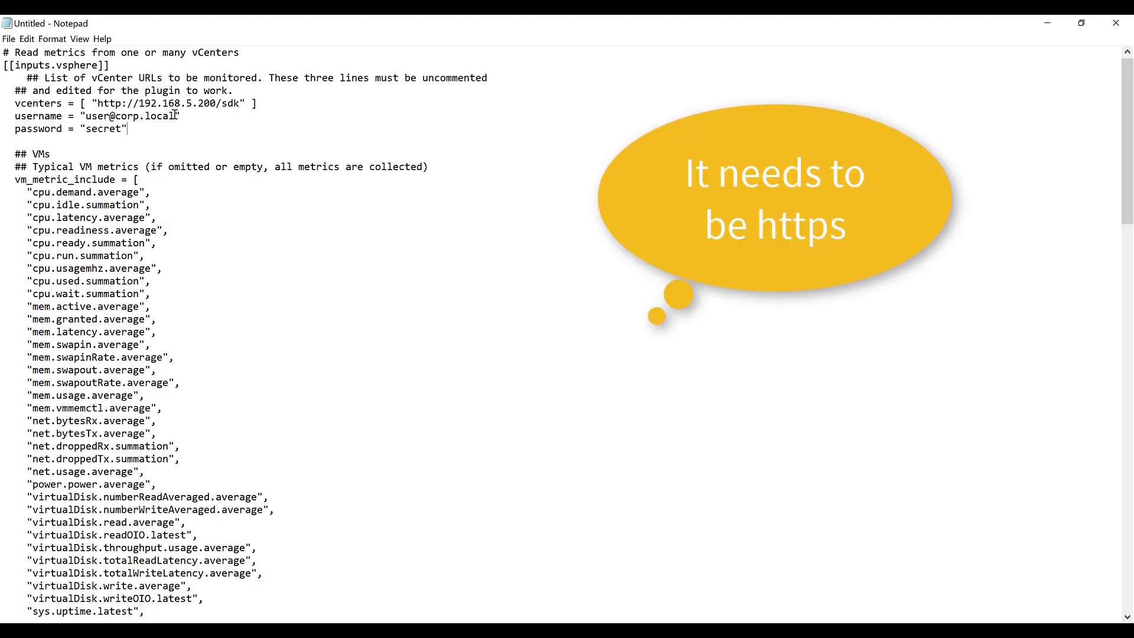
Replace the sample username and password with the vCenter administrator credentials
drag(175, 116, 93, 116)
key(BackSpace)
key(BackSpace)
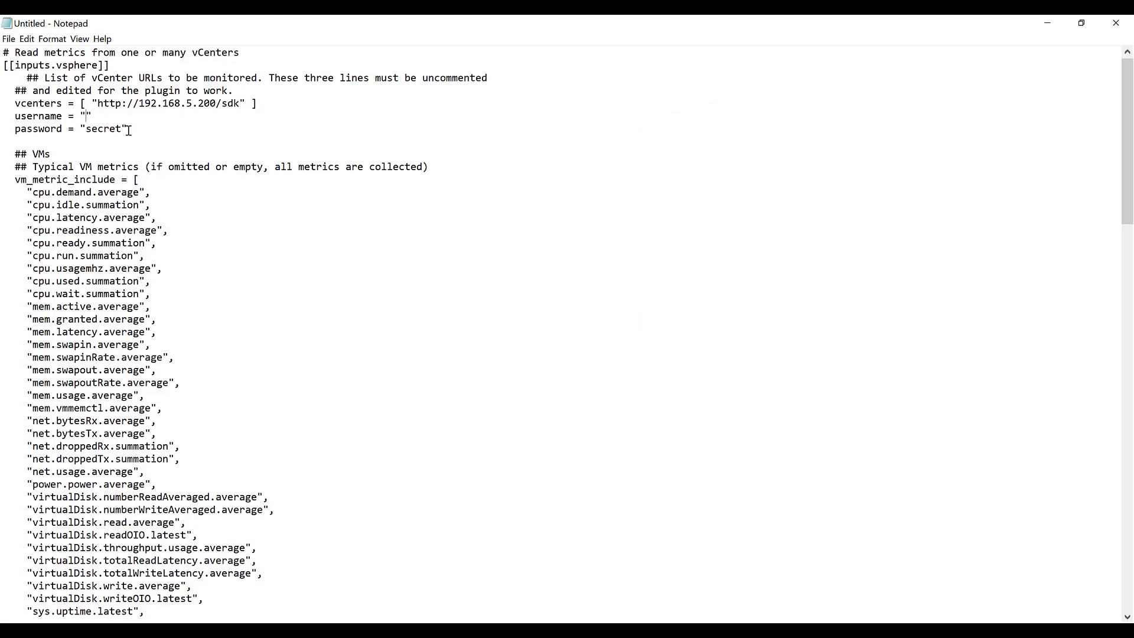
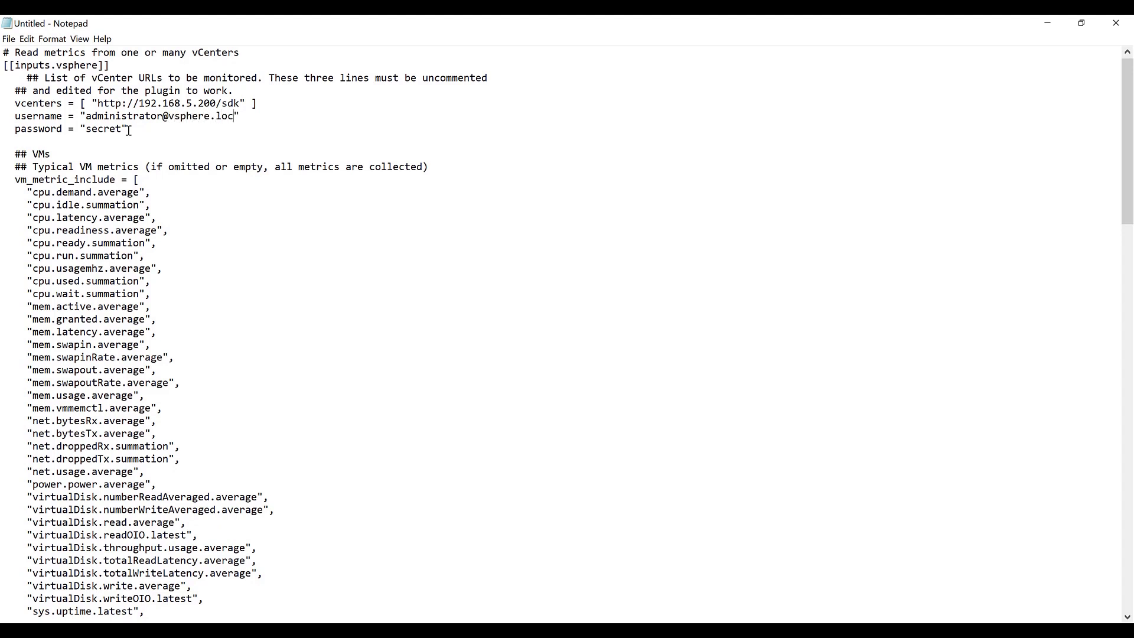
key(BackSpace)
key(BackSpace)
key(BackSpace)
key(BackSpace)
key(BackSpace)
key(BackSpace)
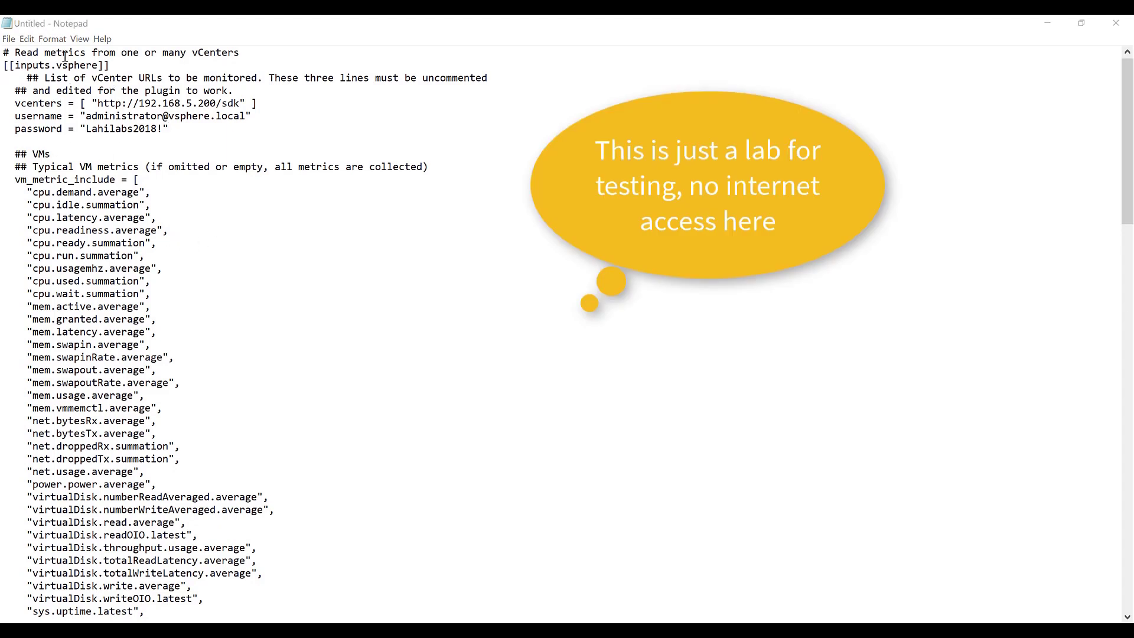
Copy the entire edited configuration and return to the PuTTY session
click(27, 41)
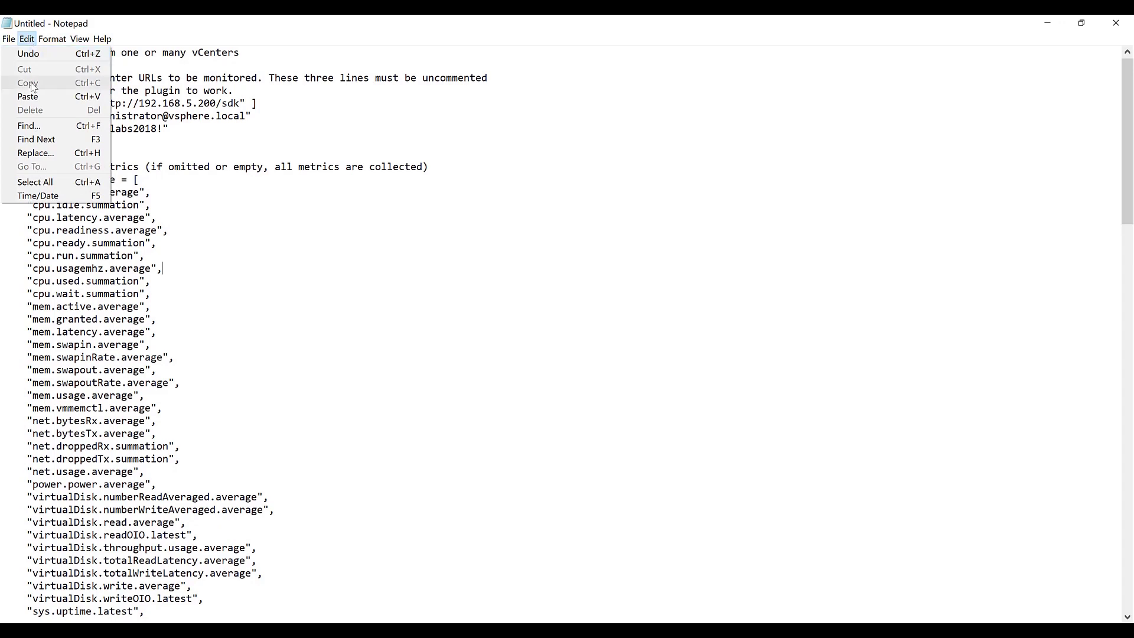
click(35, 182)
click(27, 39)
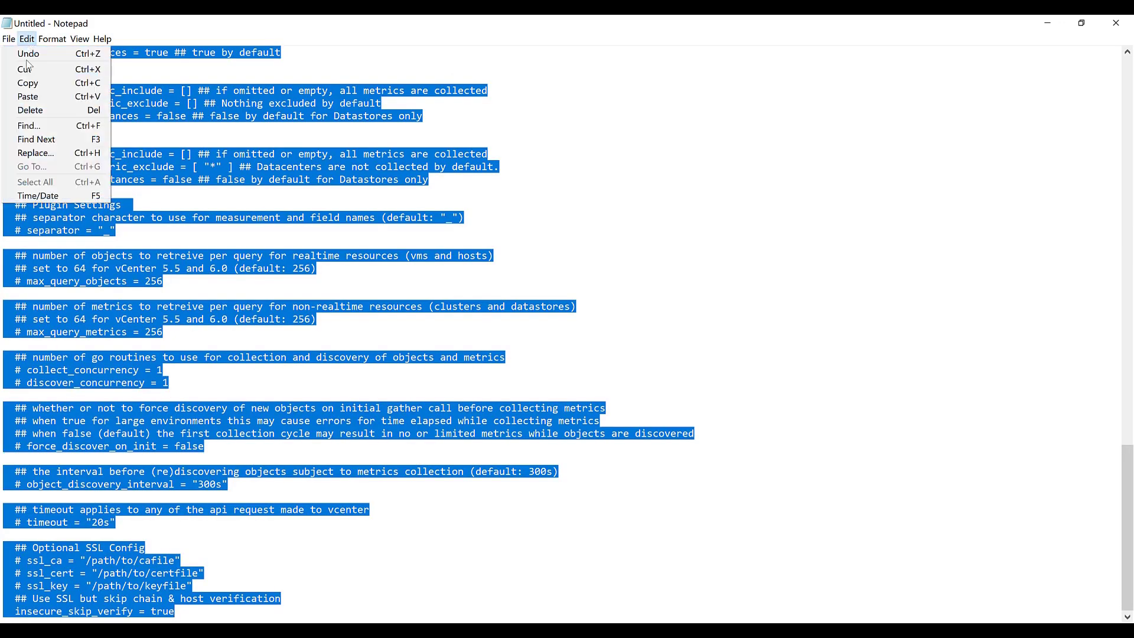
click(31, 84)
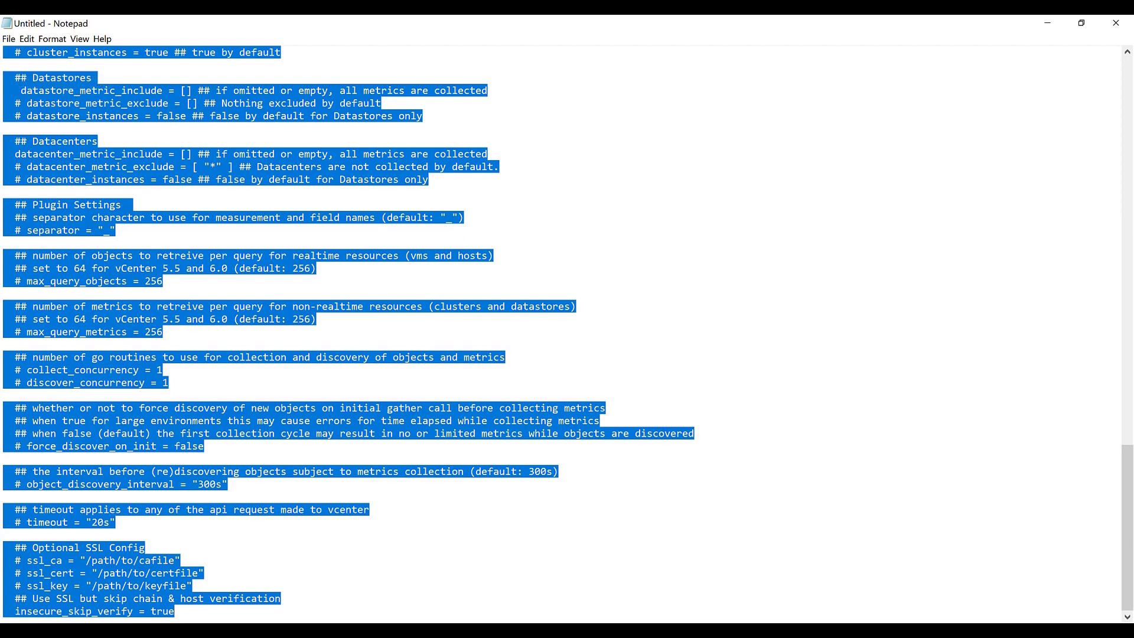
mouse_move(412, 604)
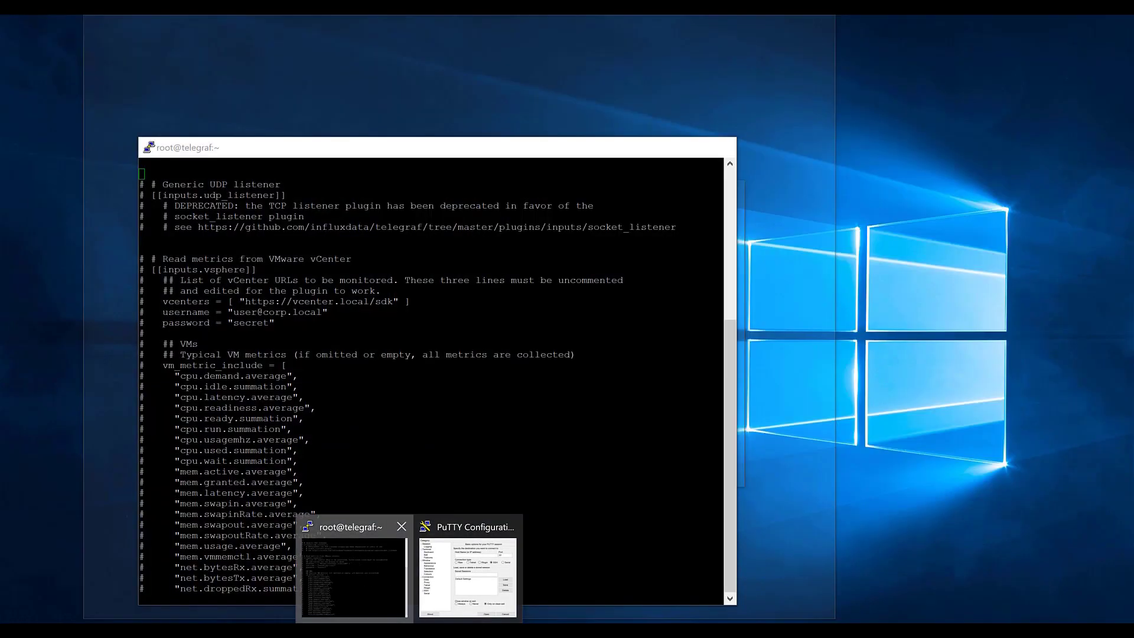
click(350, 557)
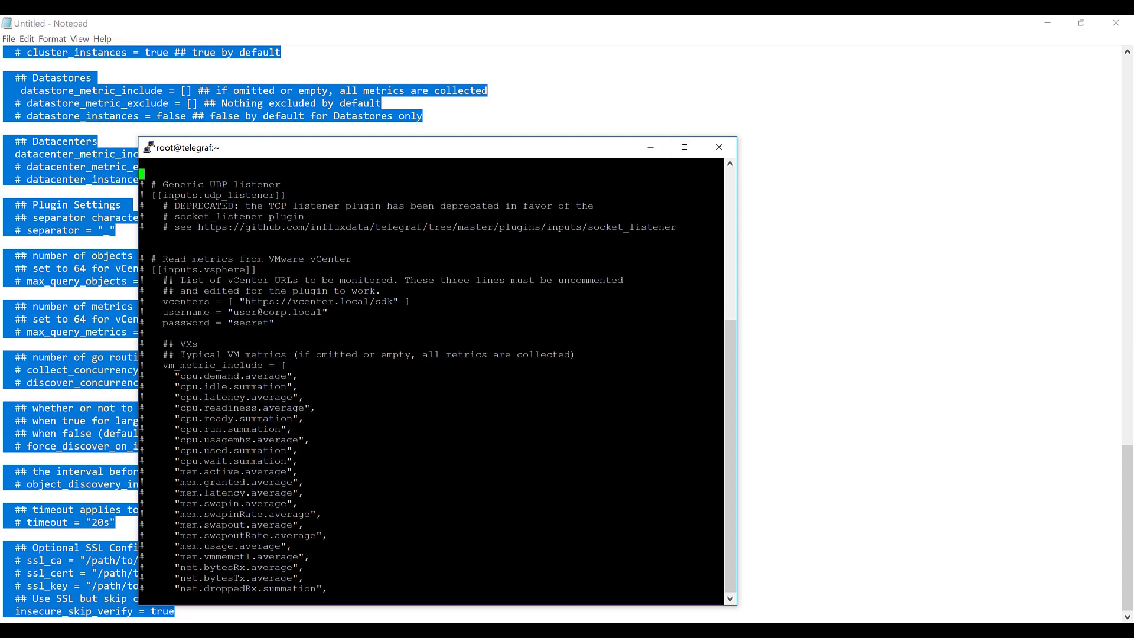
Paste the edited vSphere block into telegraf.conf below the 'Read metrics from VMware vCenter' comment
key(Down)
key(Down)
key(Down)
key(Down)
key(Down)
key(Down)
key(Down)
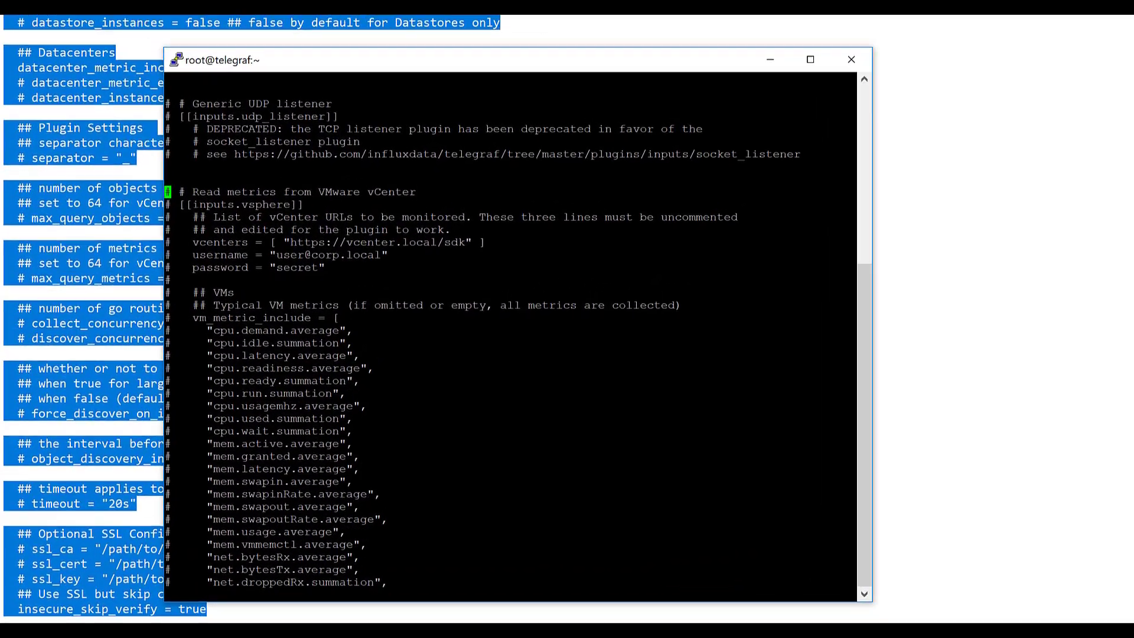
key(Down)
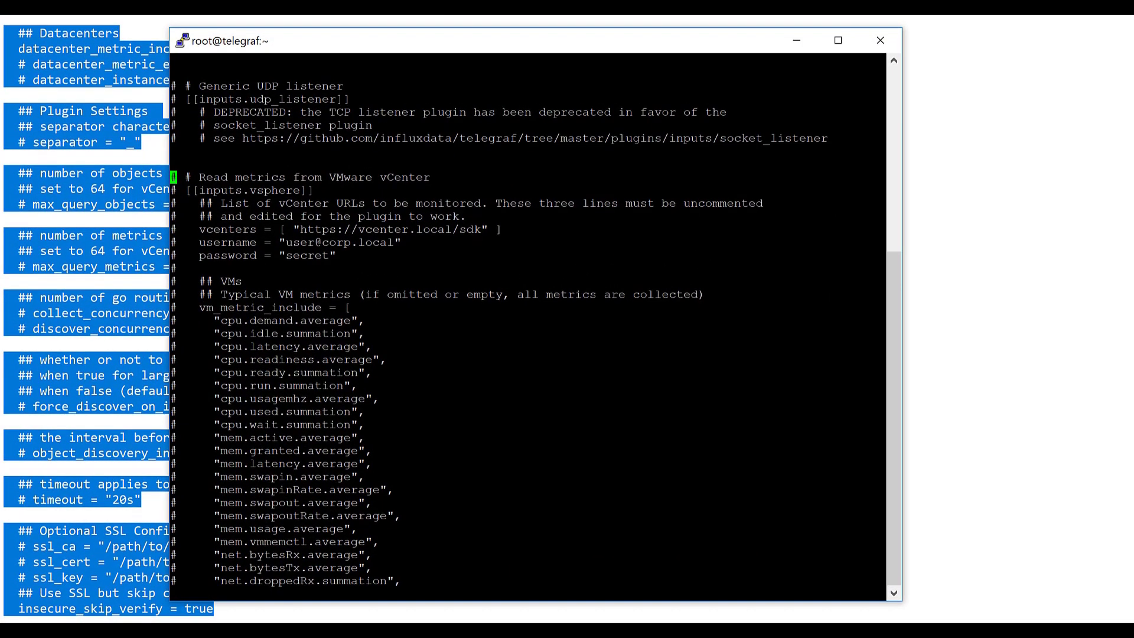
key(i)
key(Right)
key(Right)
key(Right)
key(Right)
key(Right)
key(Right)
key(Right)
key(Right)
key(Right)
key(Right)
key(Right)
key(Right)
key(Right)
key(Right)
key(Right)
key(Right)
key(Right)
key(Right)
key(Right)
key(Right)
key(Right)
key(Right)
key(Right)
key(Return)
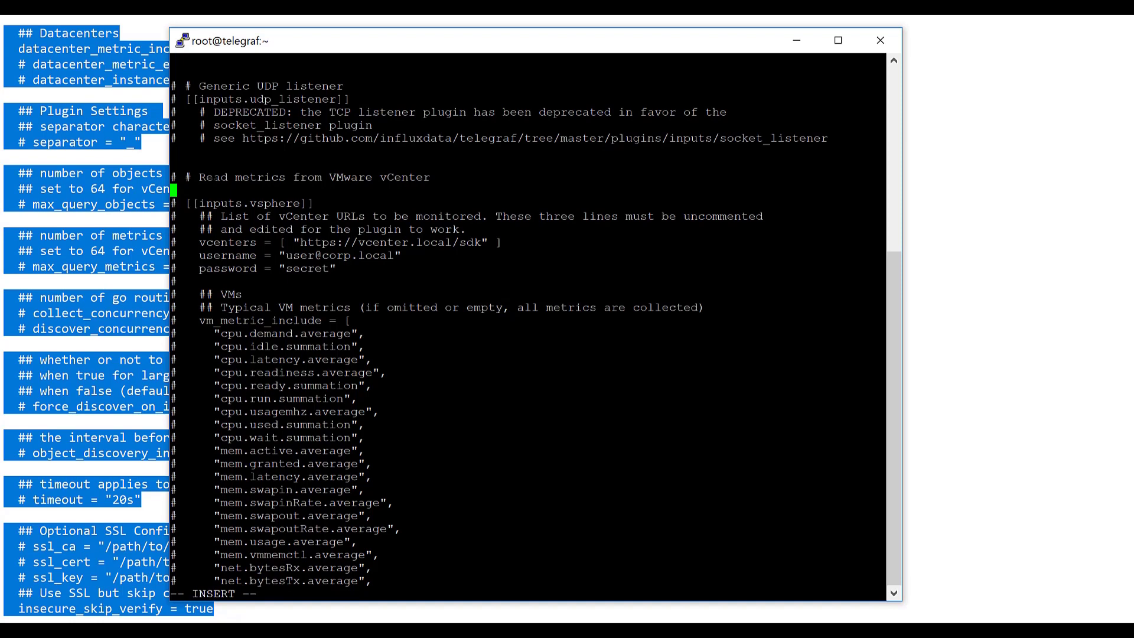
key(shift+Insert)
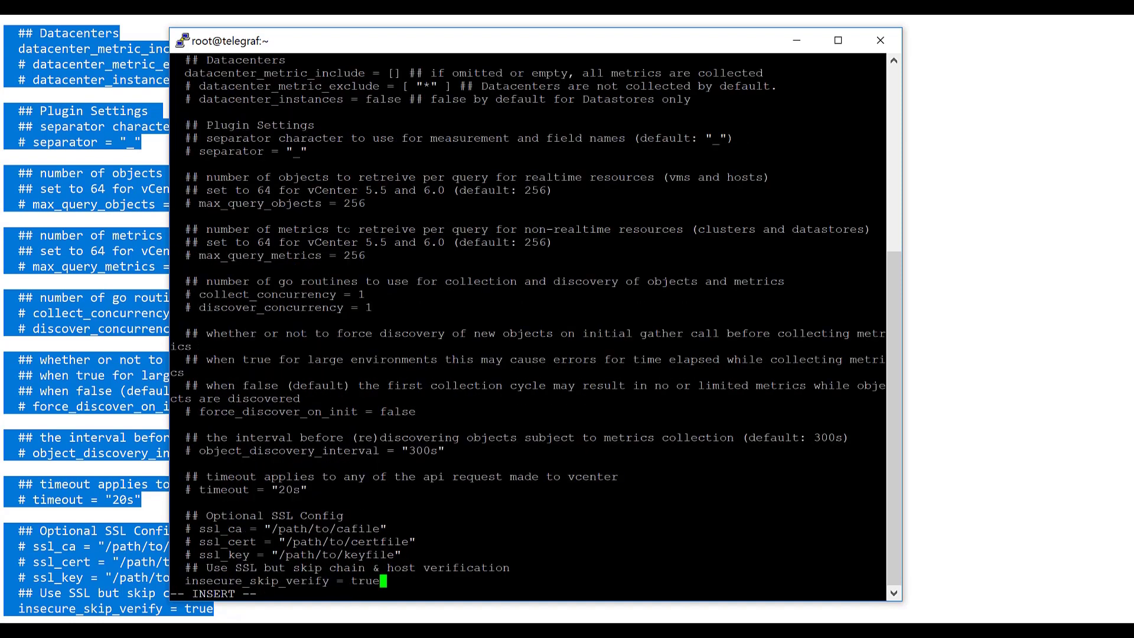
scroll(527, 325, up, 8)
scroll(527, 325, down, 8)
key(Escape)
Save telegraf.conf with :wq and run systemctl start telegraf
text(:wq)
key(Return)
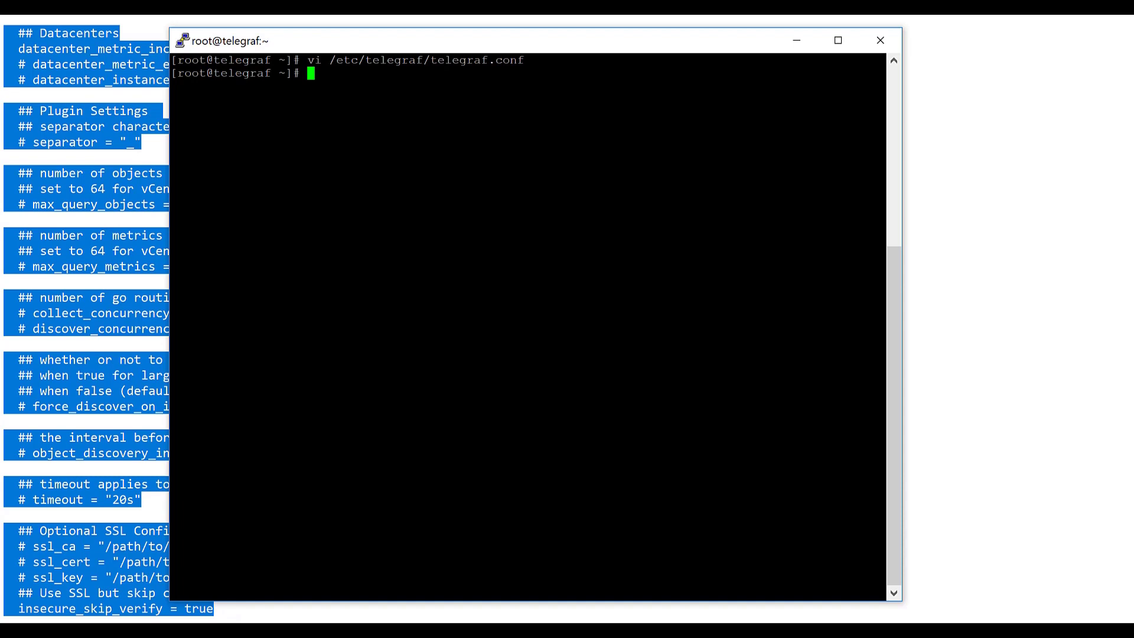
key(Up)
key(Up)
key(Up)
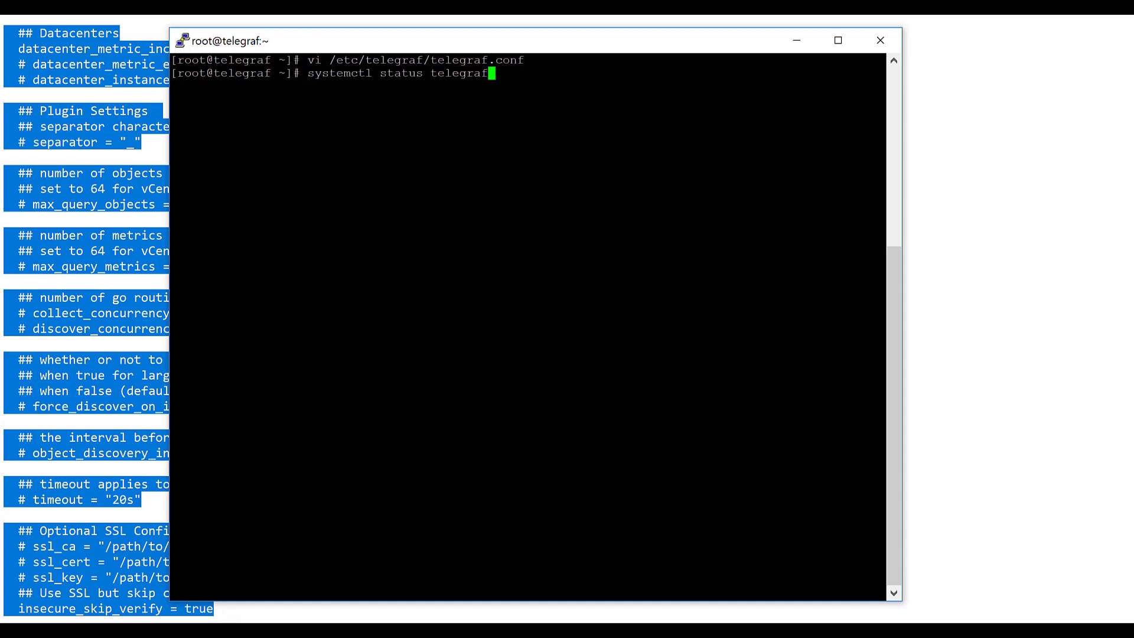
key(Down)
key(Down)
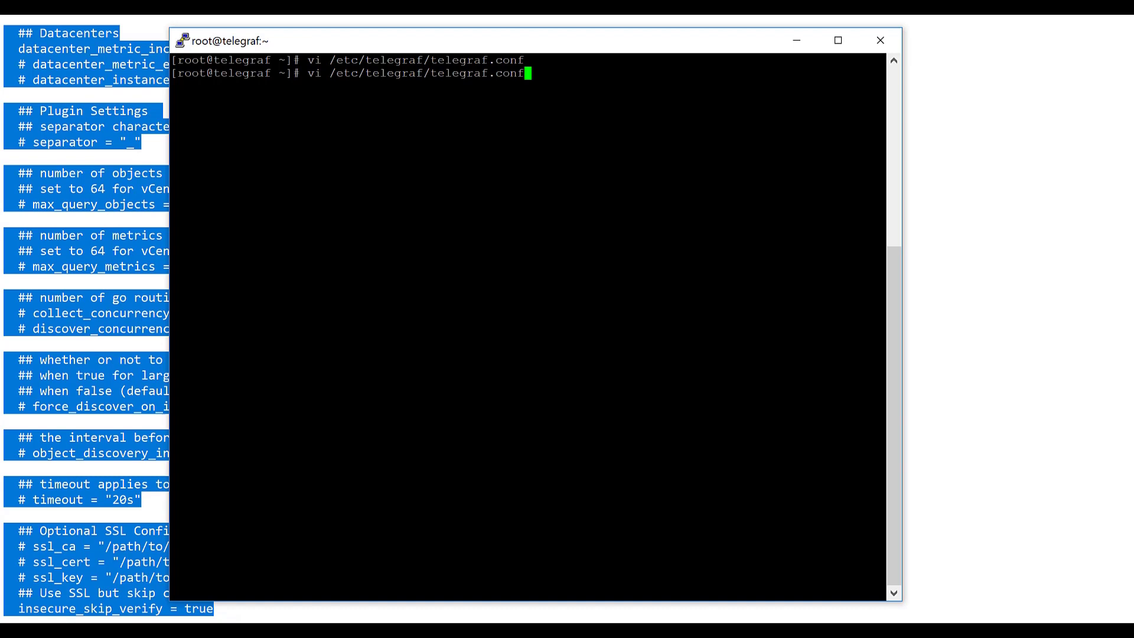
key(Up)
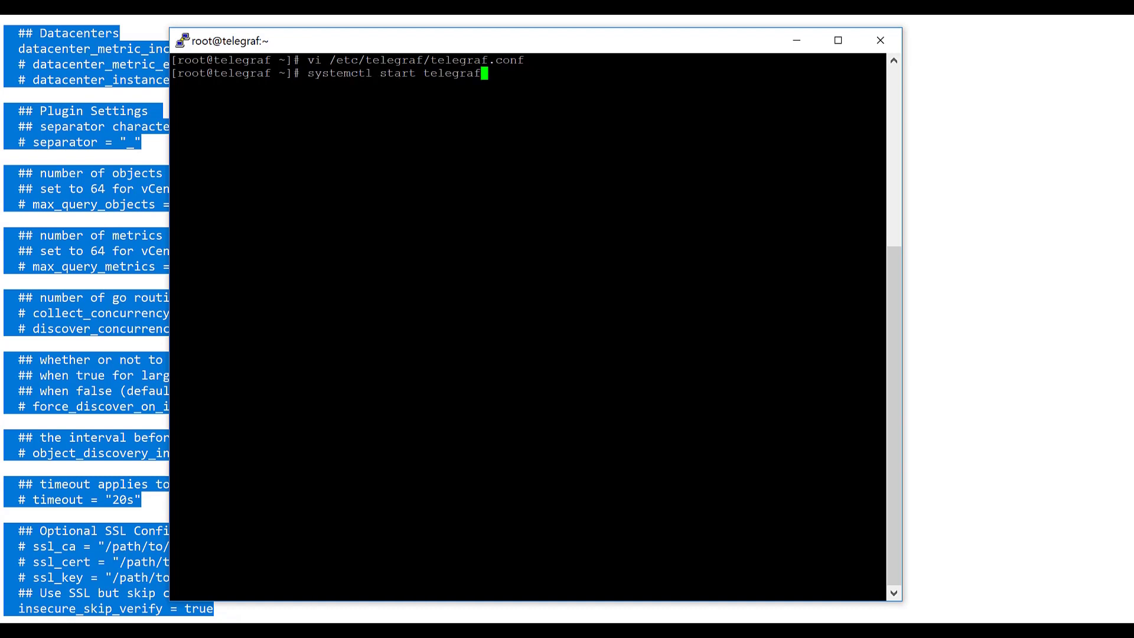
key(Return)
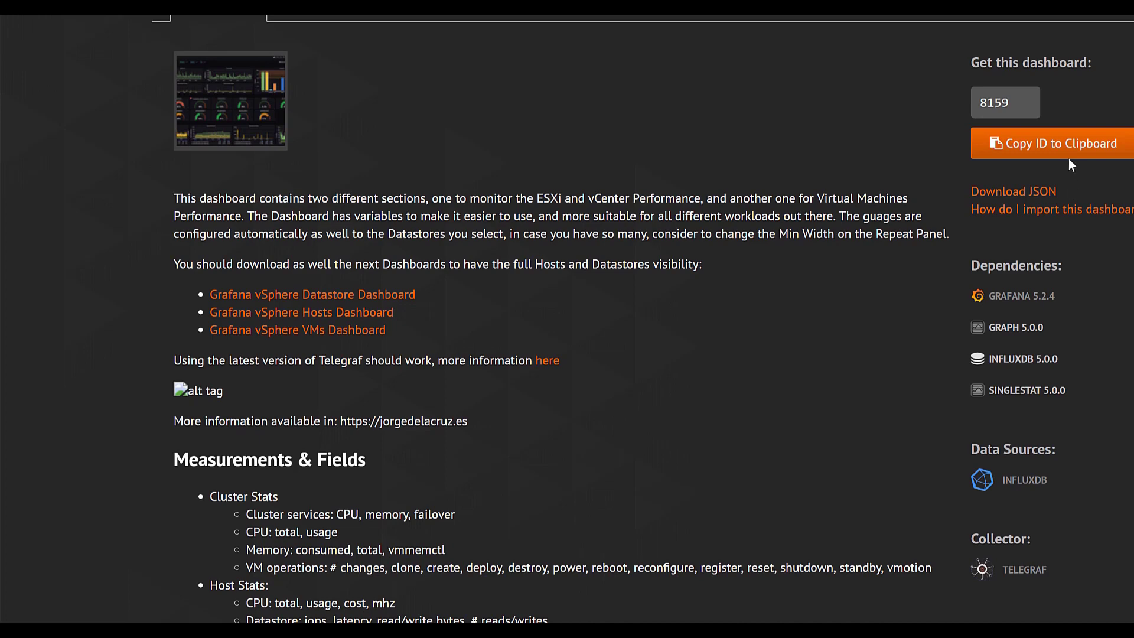
Copy dashboard ID 8159 from Grafana.com and go back to the vSphere Client tab
scroll(582, 156, up, 5)
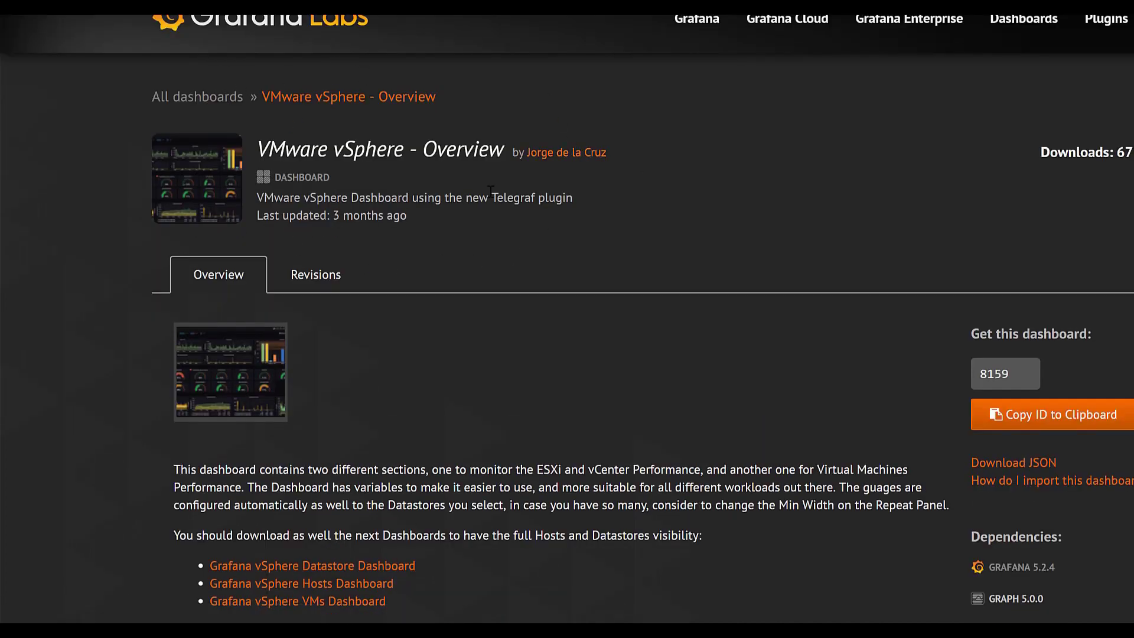
click(1047, 427)
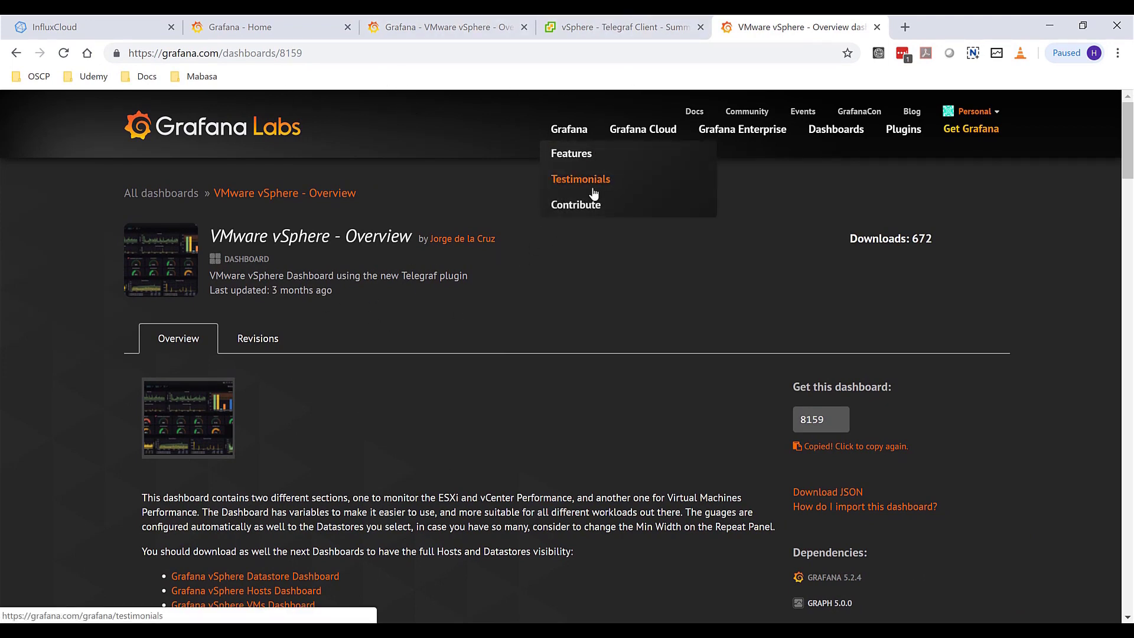
click(591, 30)
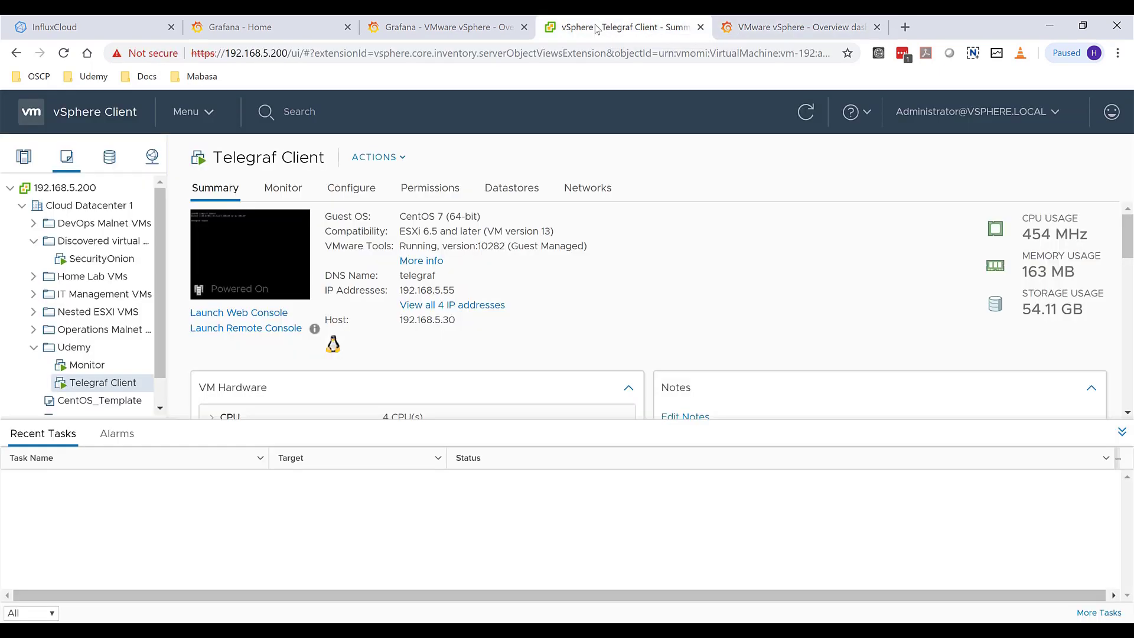
Go to Grafana's dashboard Import page
click(478, 27)
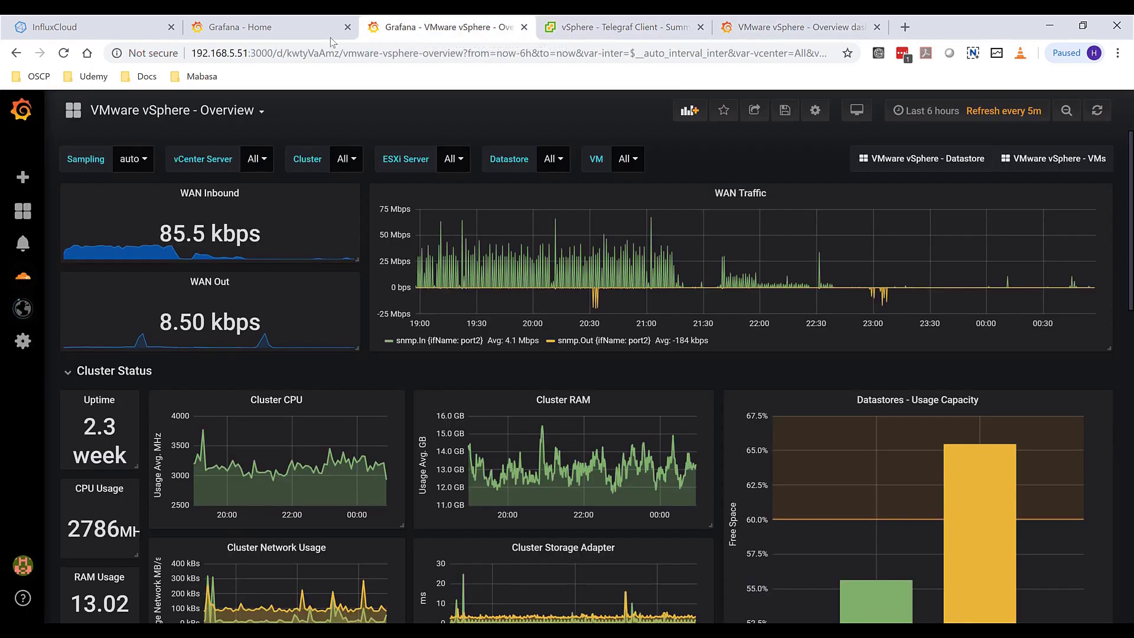
click(223, 30)
mouse_move(18, 186)
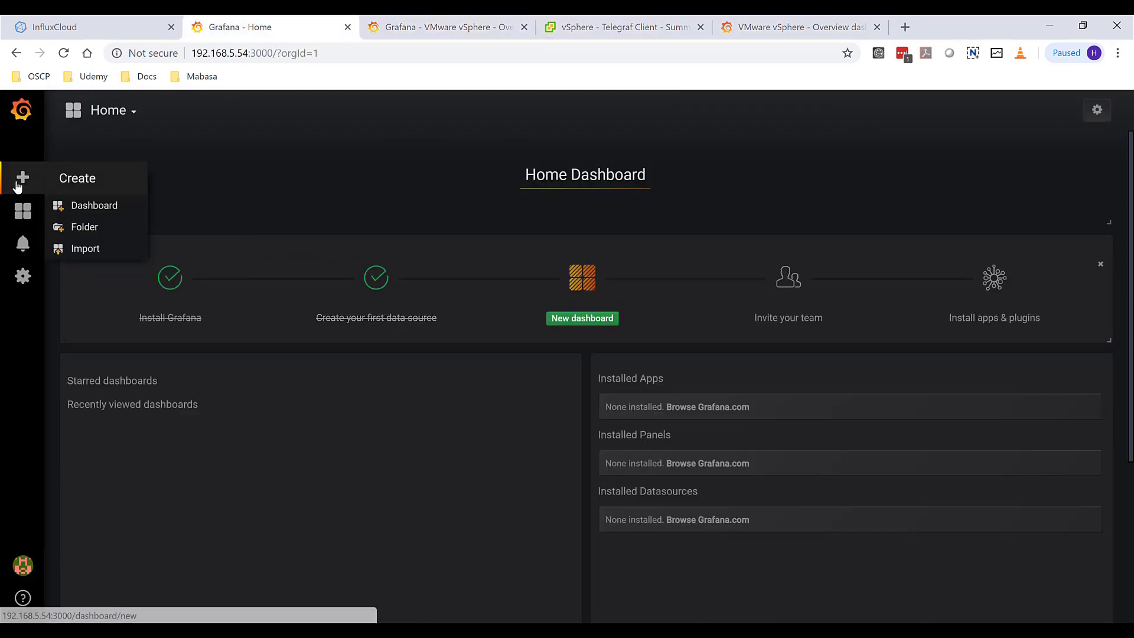
click(76, 208)
click(86, 250)
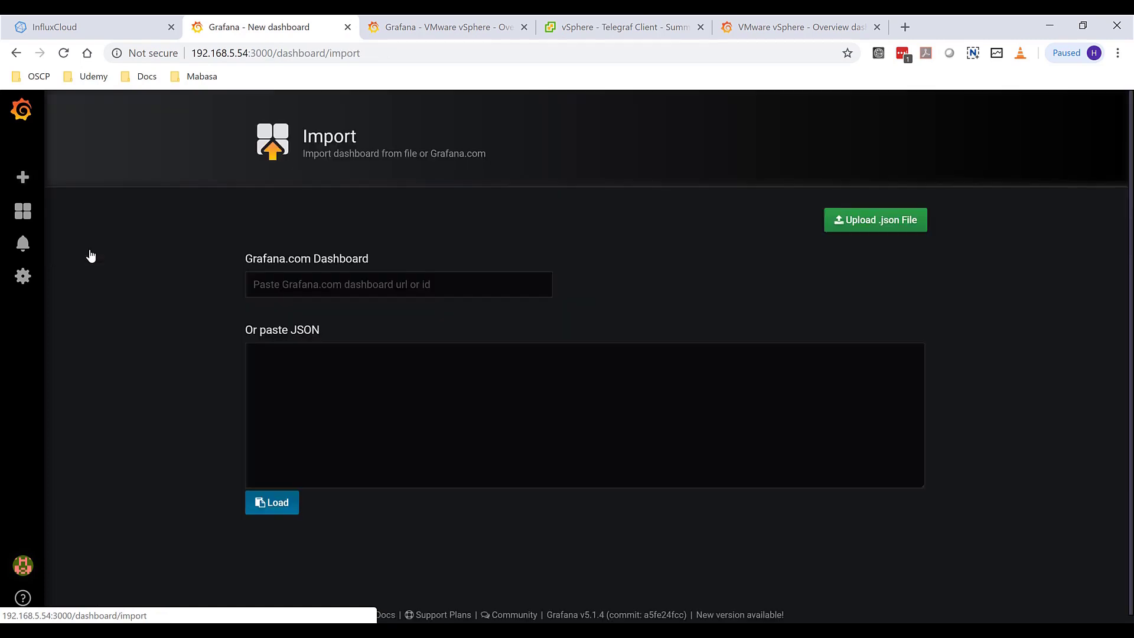
Load dashboard 8159 from Grafana.com and import it with InfluxDB as the data source
click(335, 284)
right_click(335, 284)
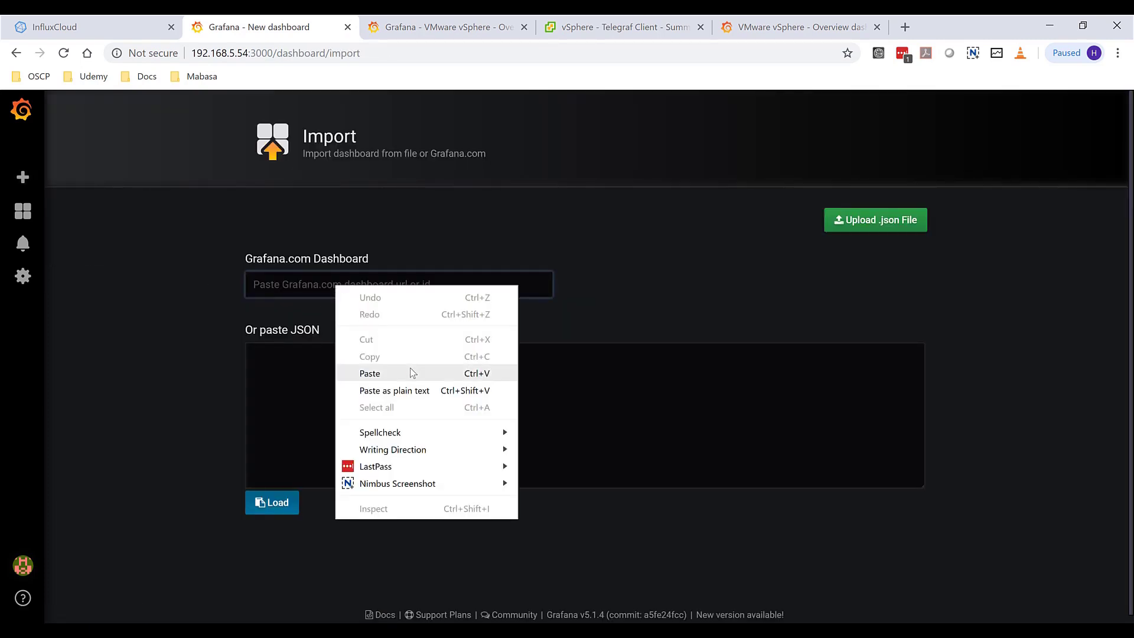
click(387, 374)
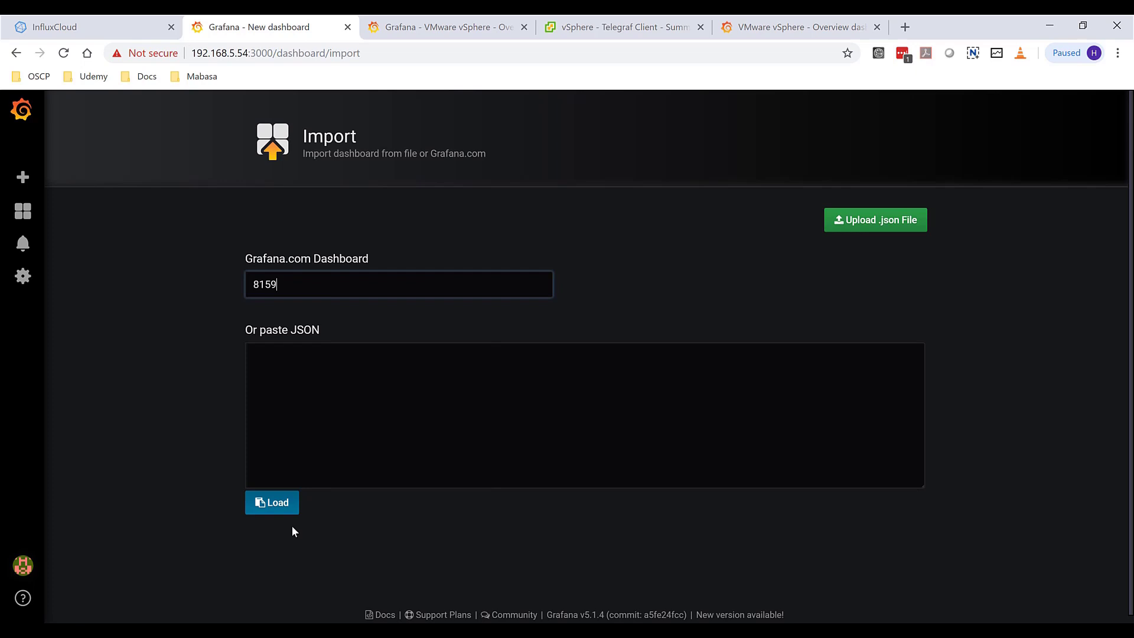
click(278, 507)
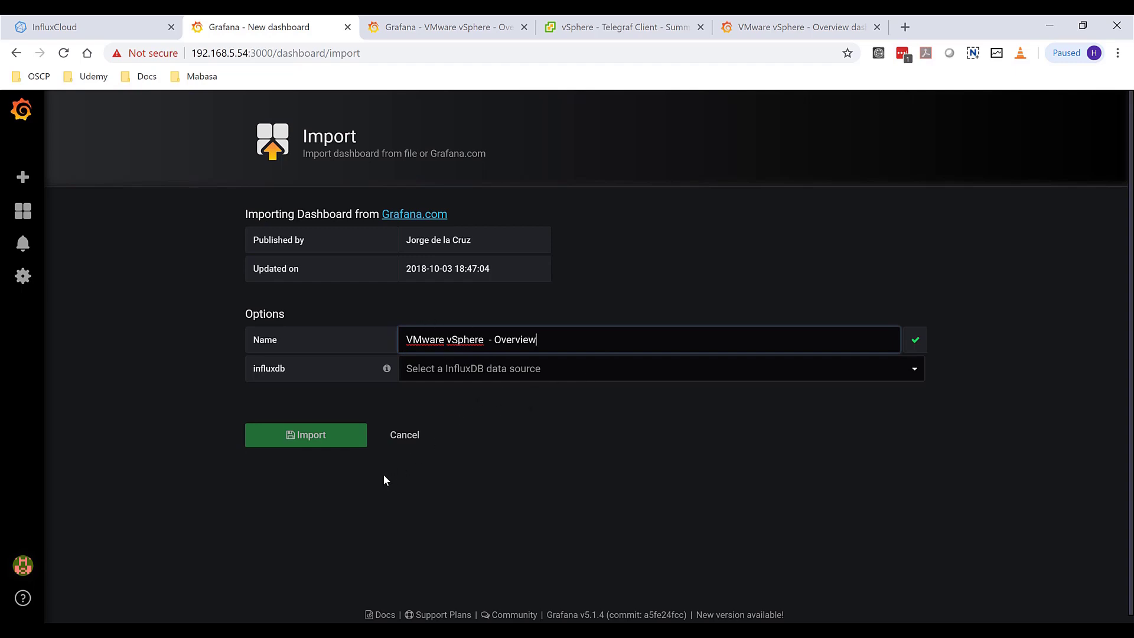
click(592, 371)
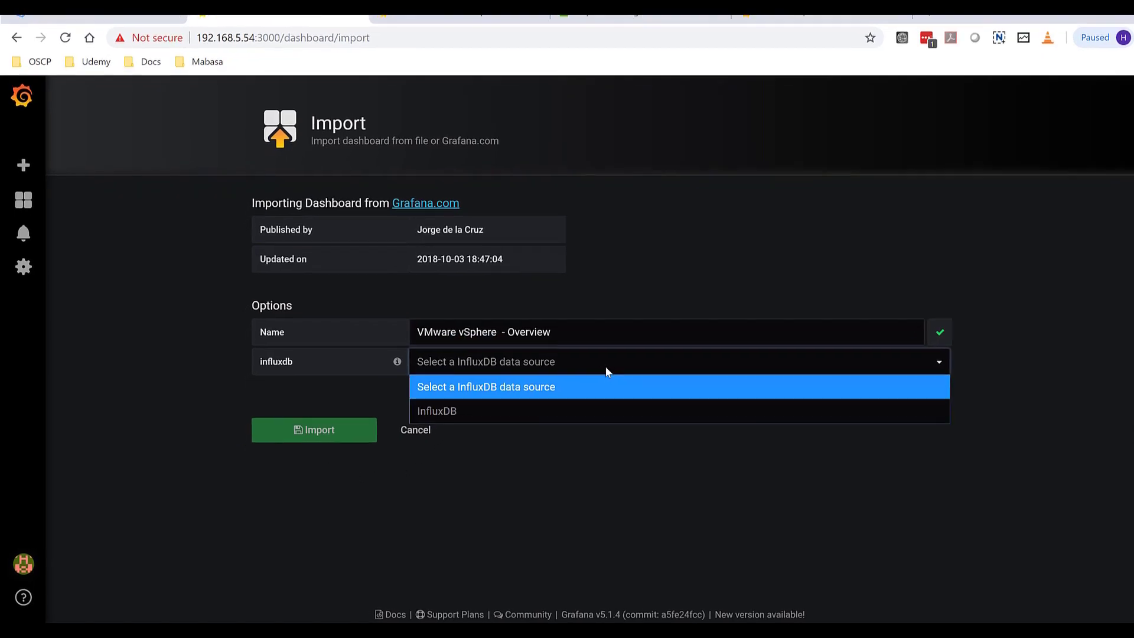
click(449, 421)
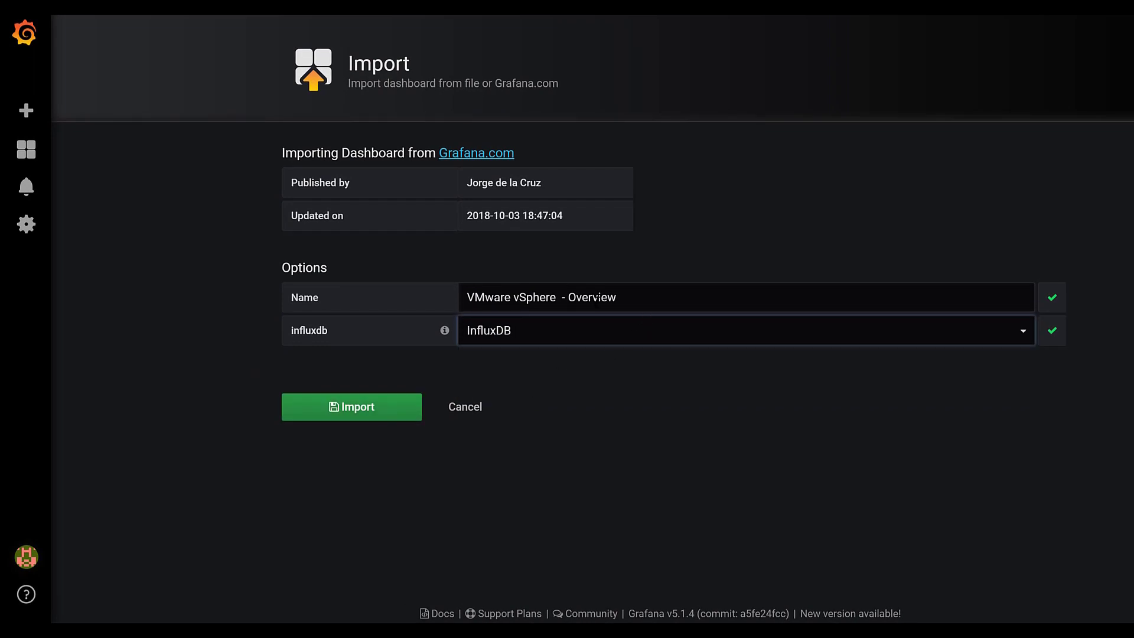
click(363, 414)
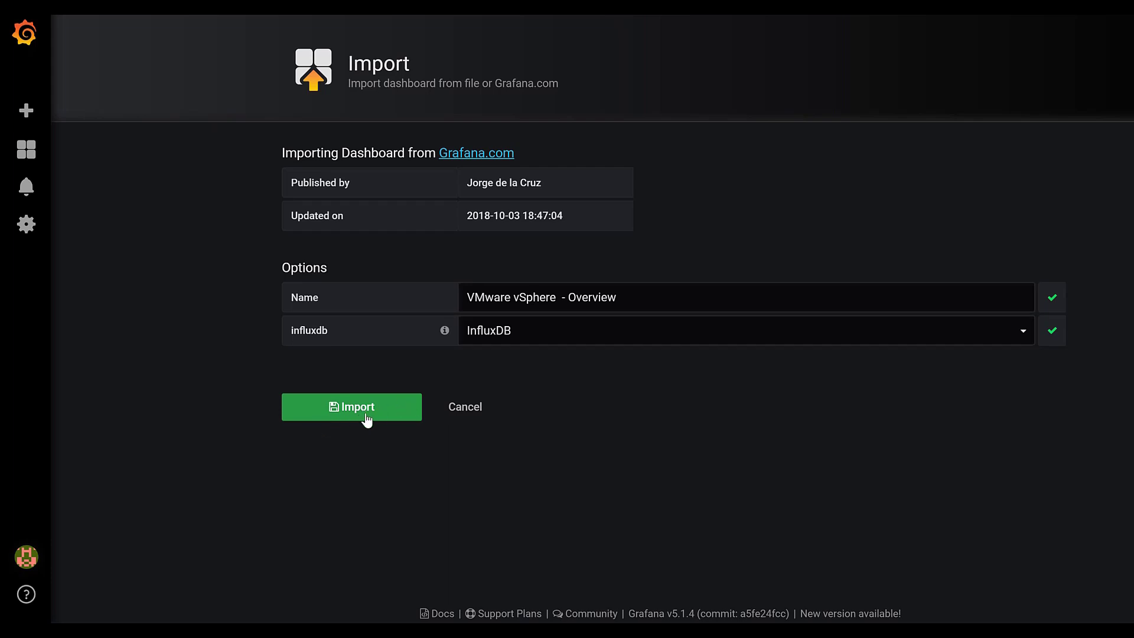
click(371, 410)
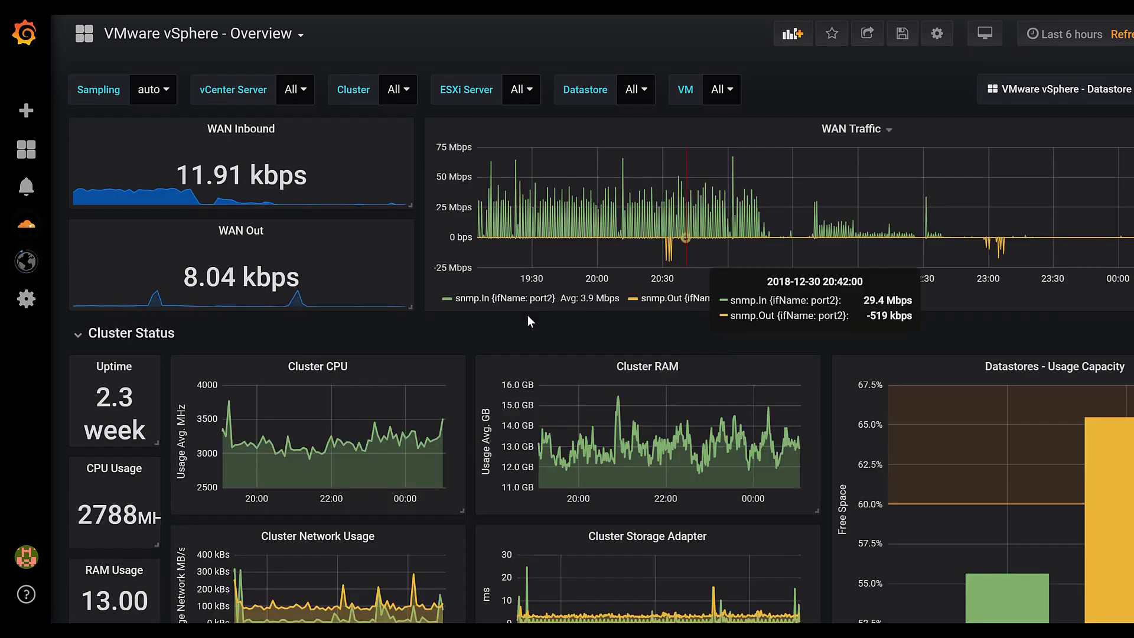
scroll(530, 317, down, 3)
scroll(530, 324, up, 3)
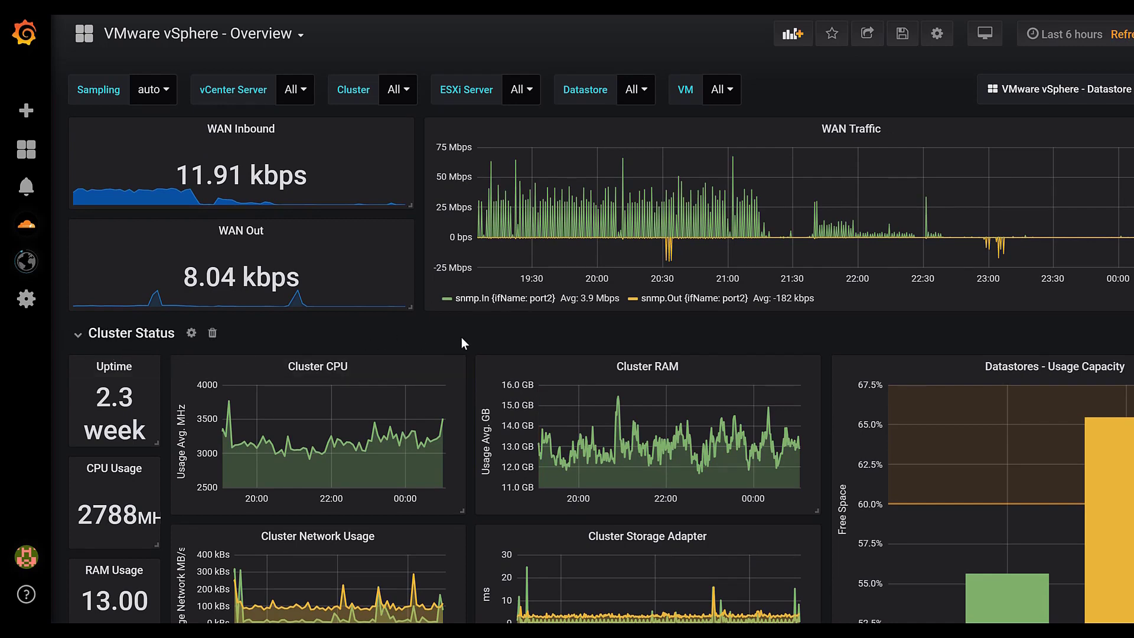
scroll(524, 333, down, 5)
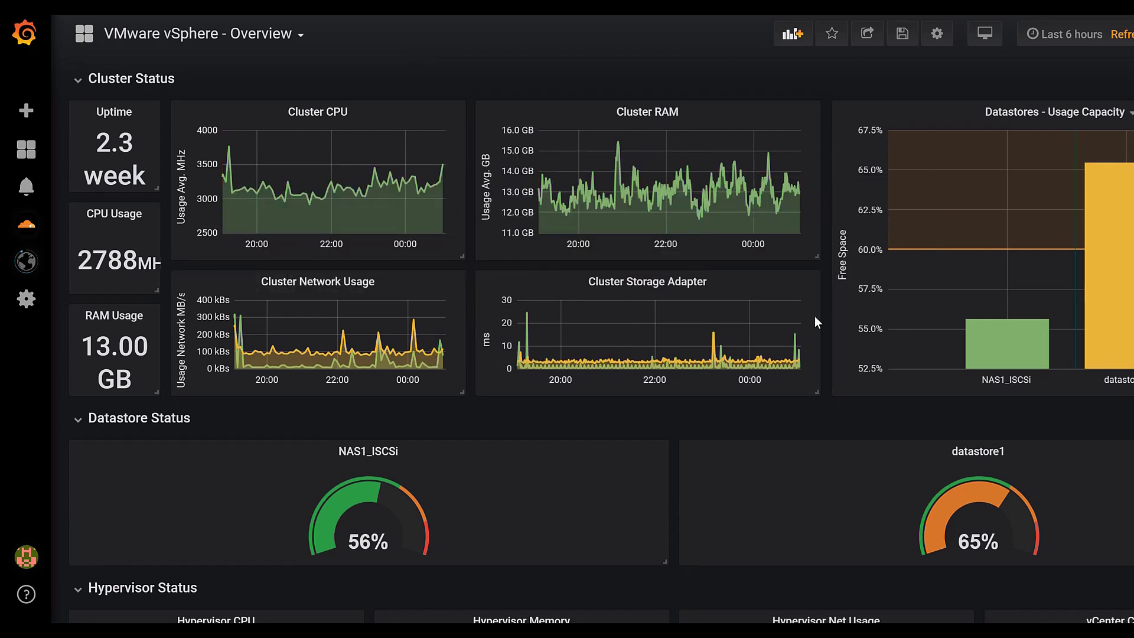
scroll(148, 348, down, 6)
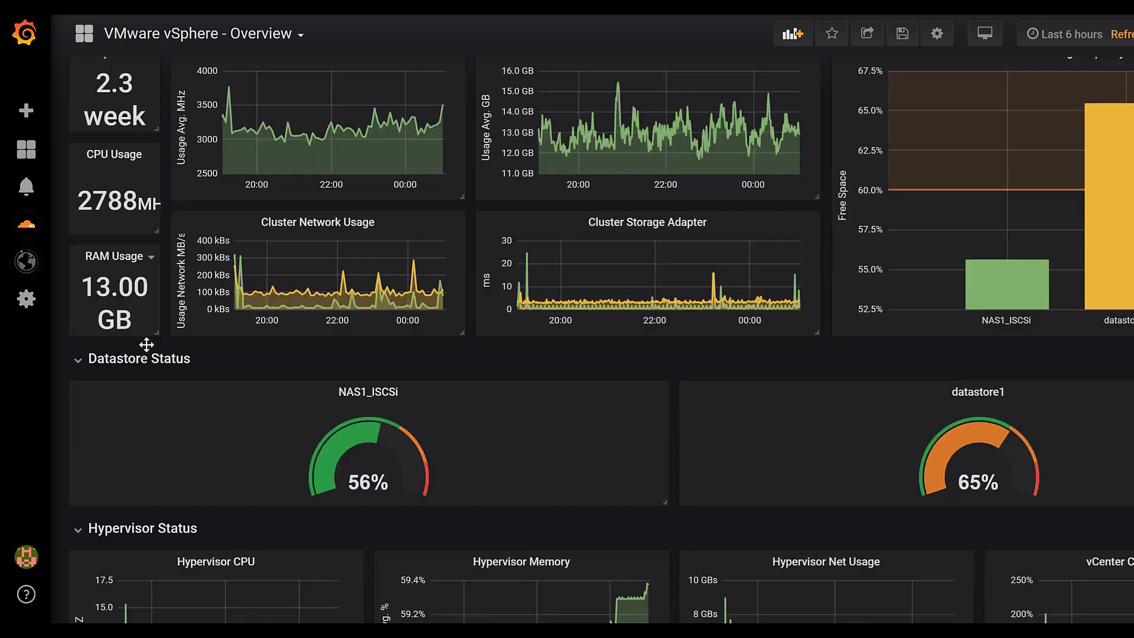
scroll(422, 370, down, 3)
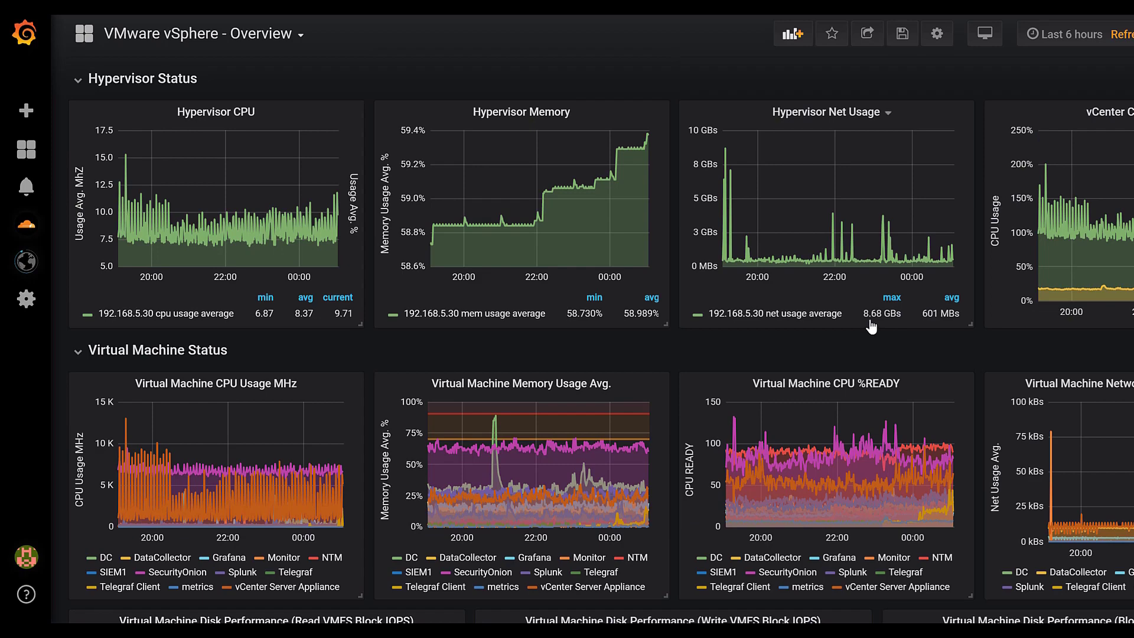
scroll(772, 335, down, 3)
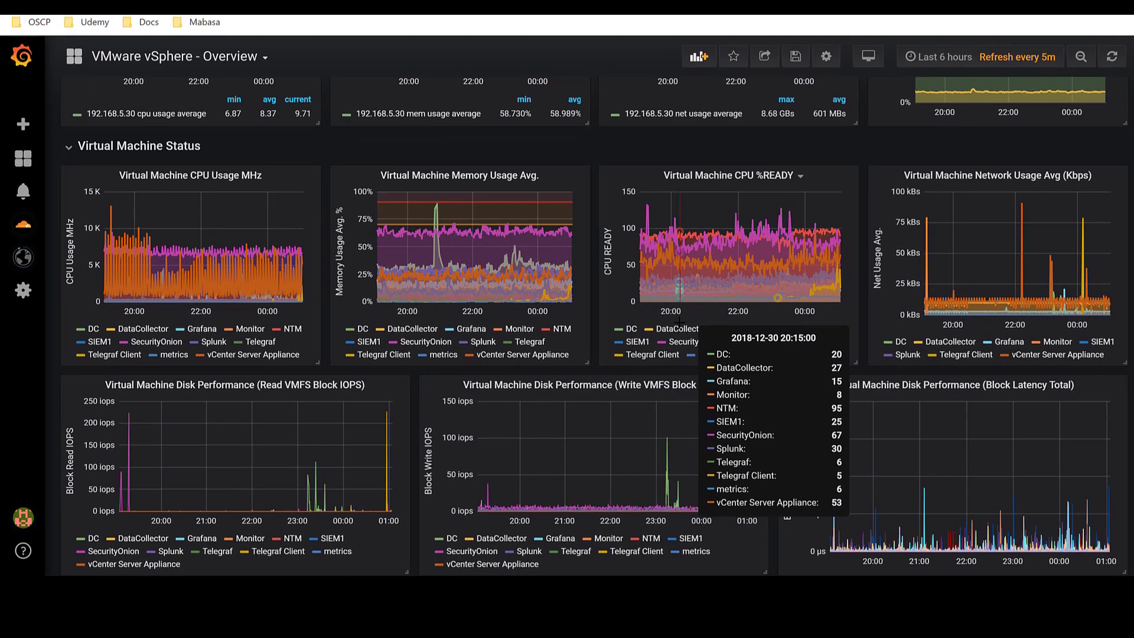
scroll(679, 328, up, 13)
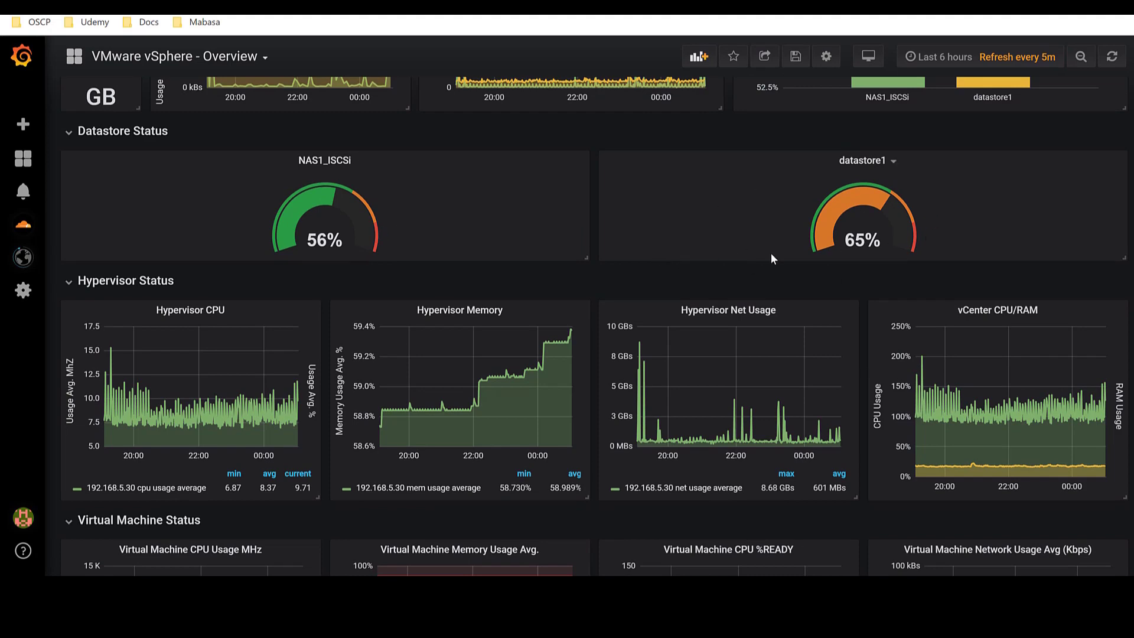
scroll(771, 254, up, 10)
scroll(771, 263, up, 7)
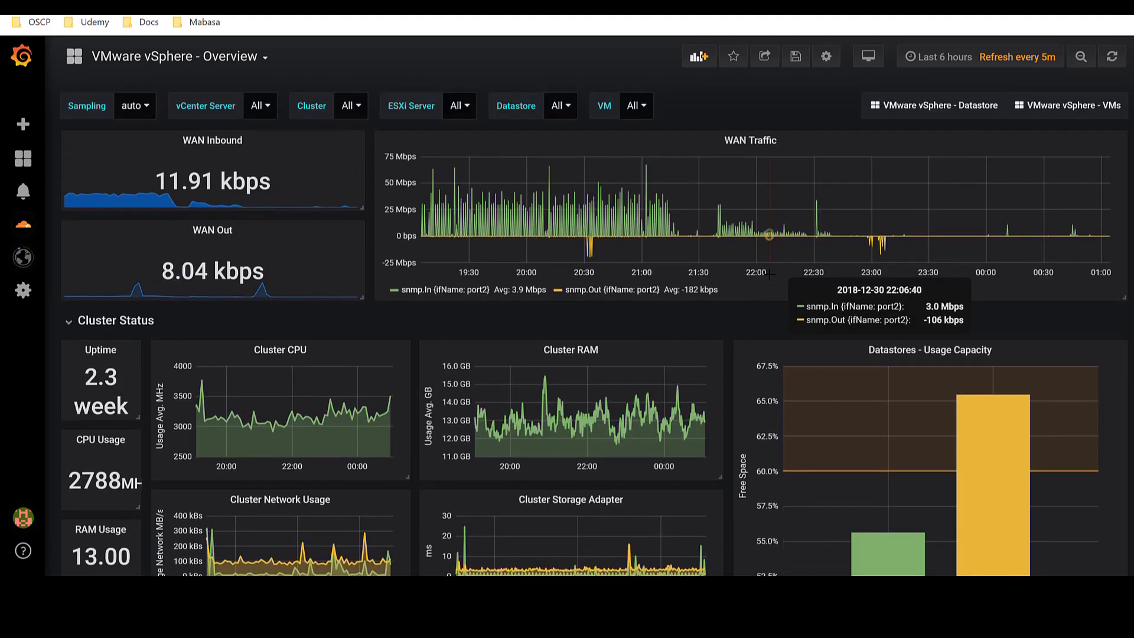
Open the VMware vSphere - Datastore dashboard to check NAS1_ISCSi and datastore1 capacity
click(912, 114)
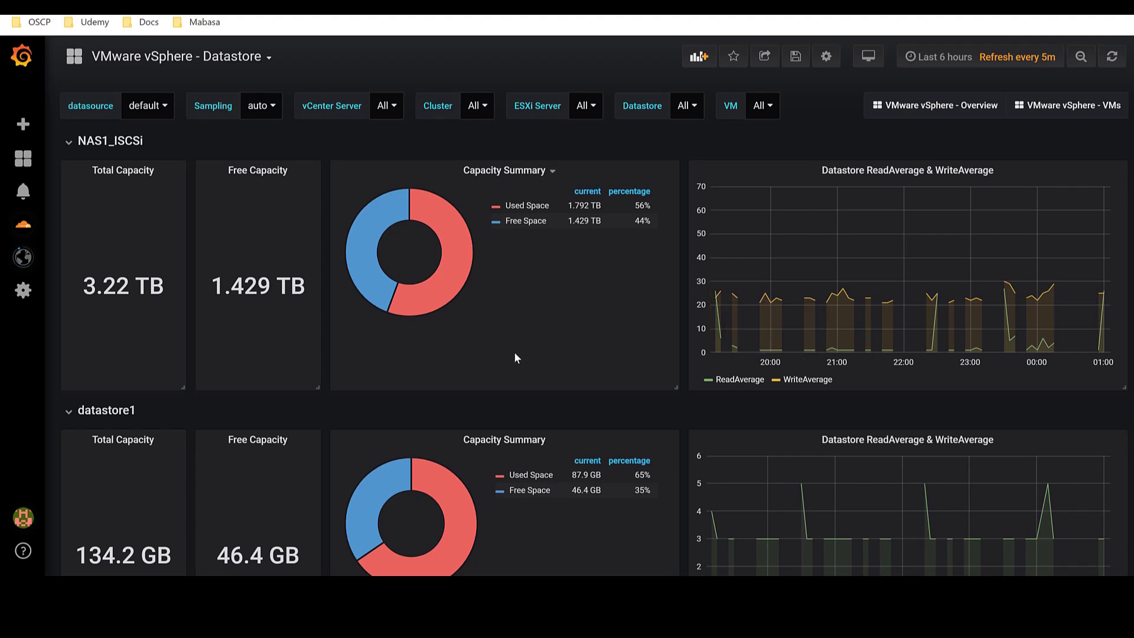
scroll(514, 353, down, 1)
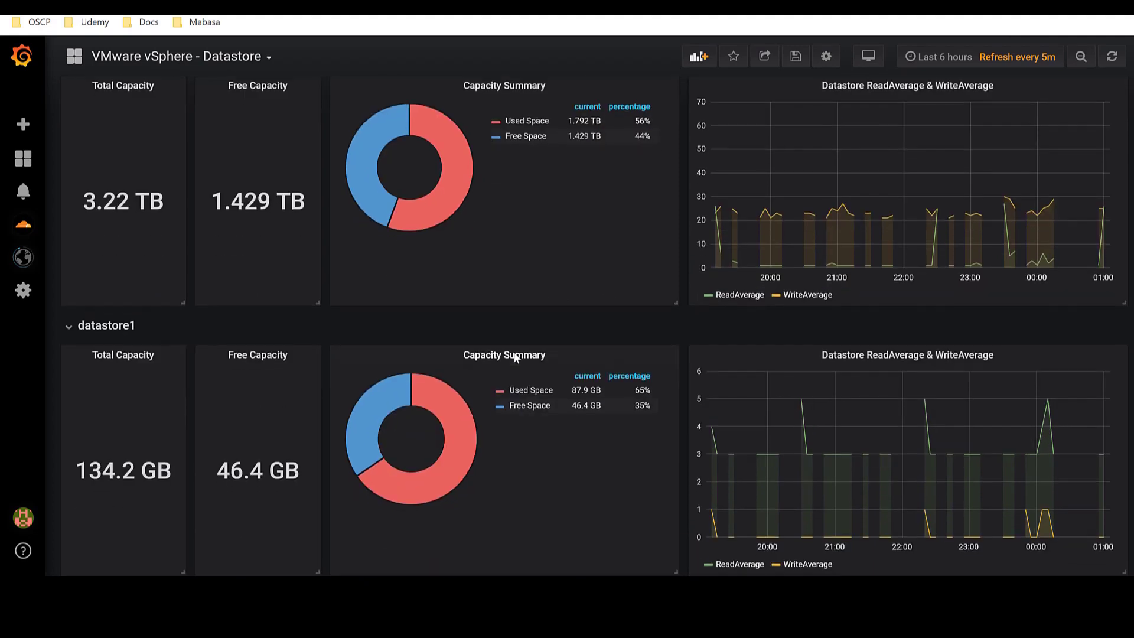
scroll(788, 378, up, 1)
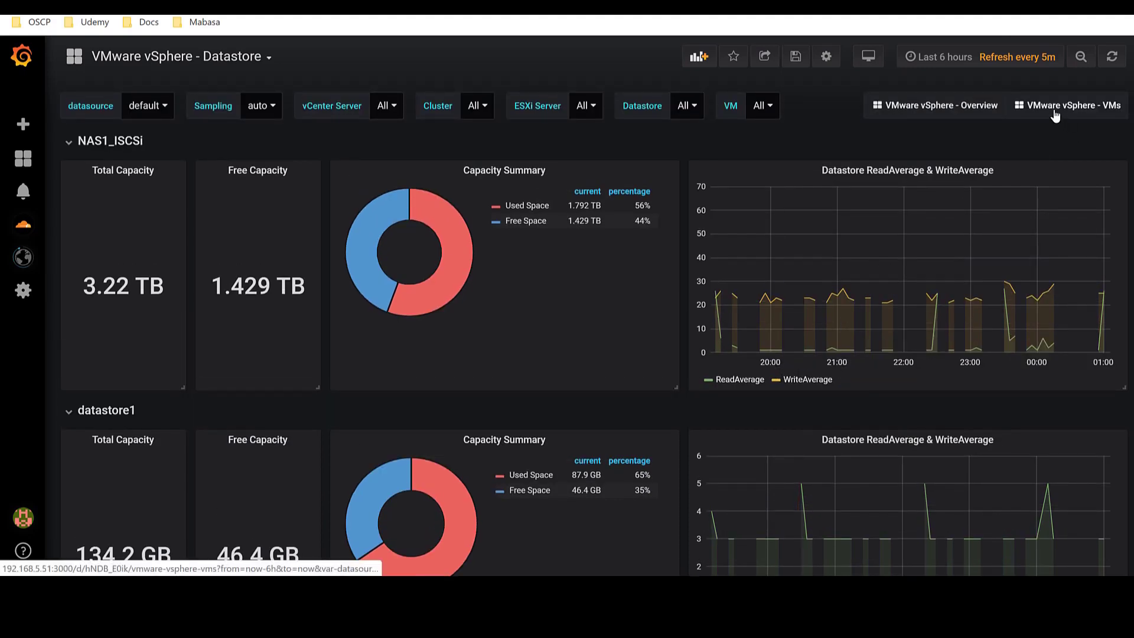
Open the VMware vSphere - VMs dashboard and review per-VM metrics for DC, DataCollector and NTM
click(1067, 121)
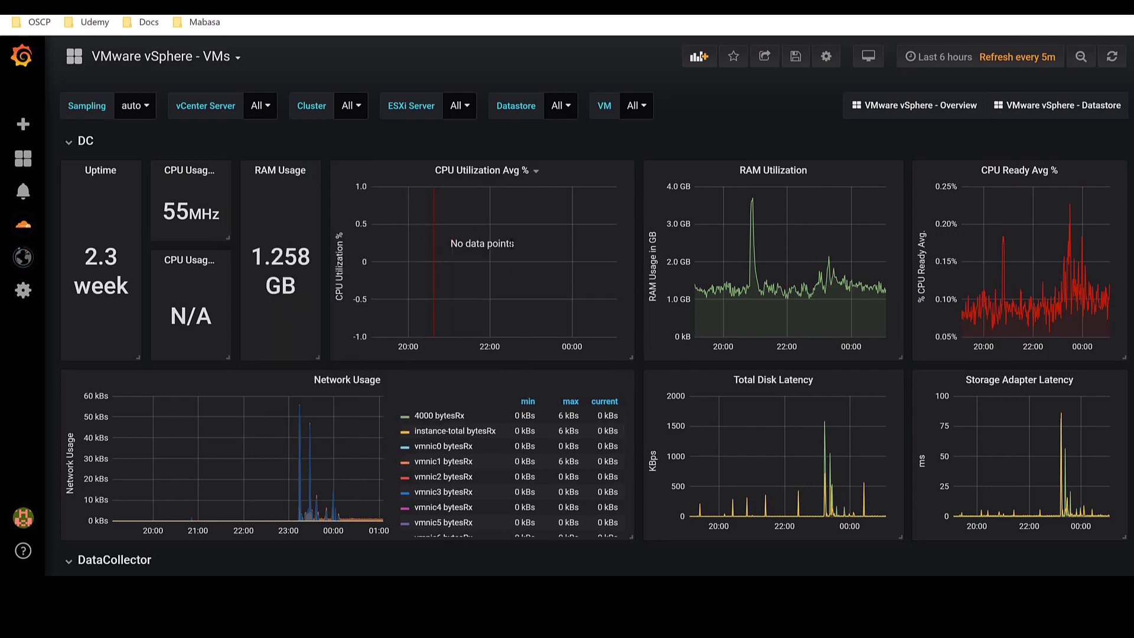
scroll(450, 289, down, 3)
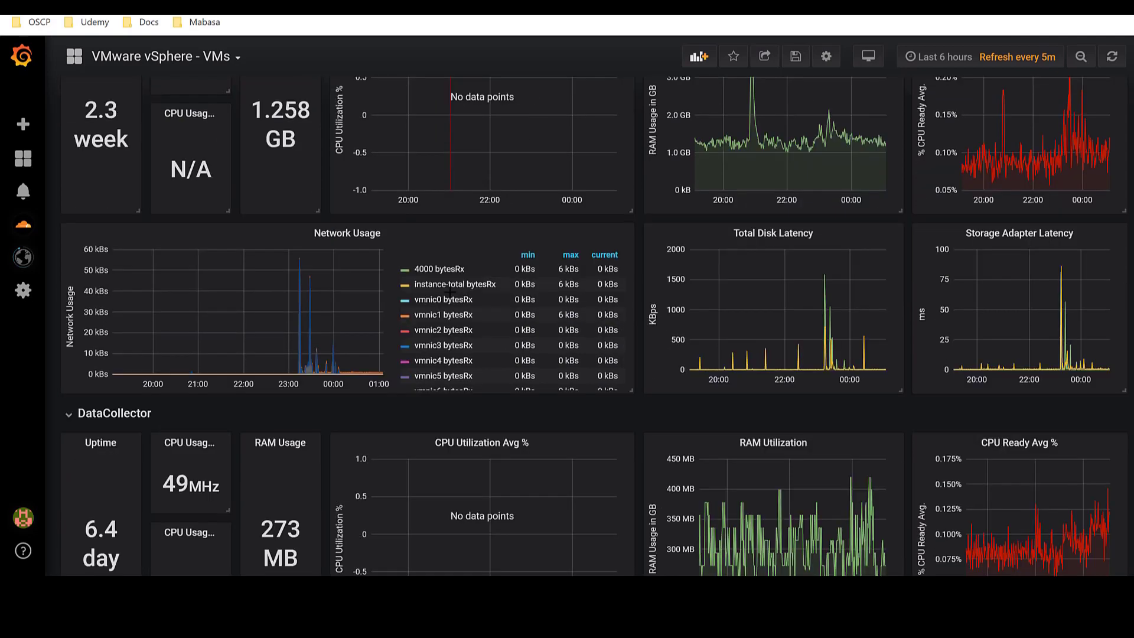
scroll(450, 290, down, 2)
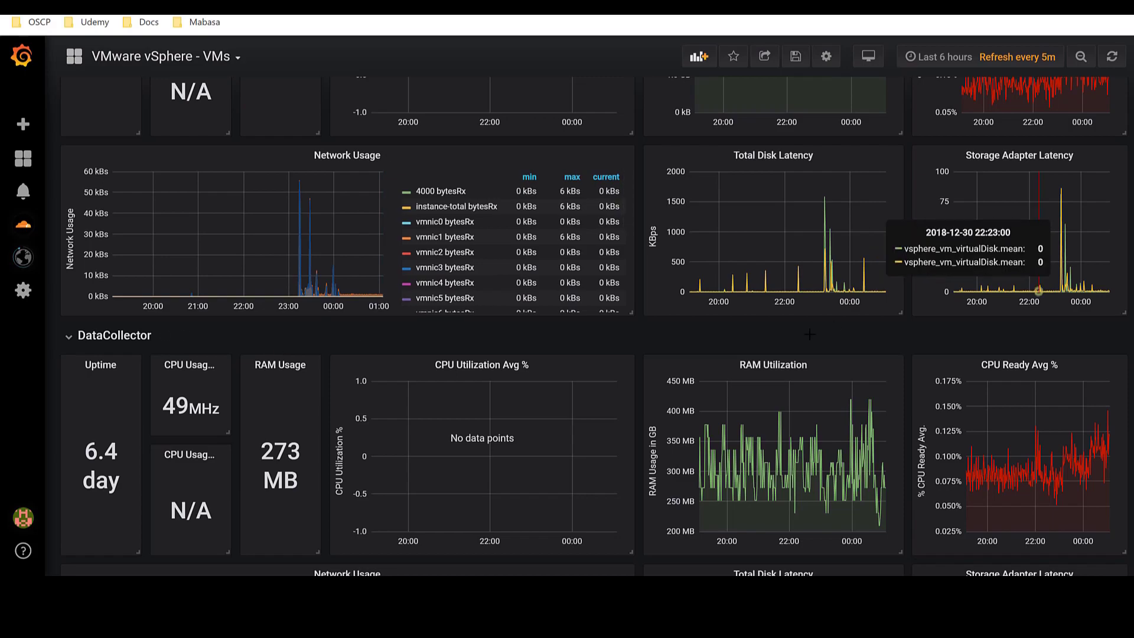
scroll(795, 343, down, 10)
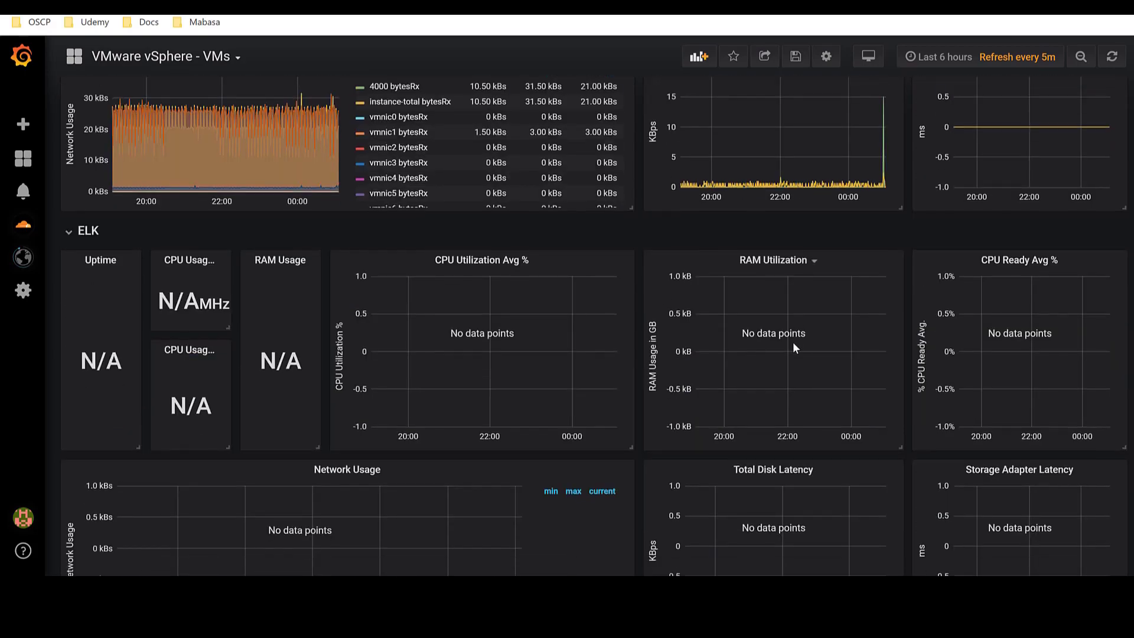
scroll(793, 342, down, 10)
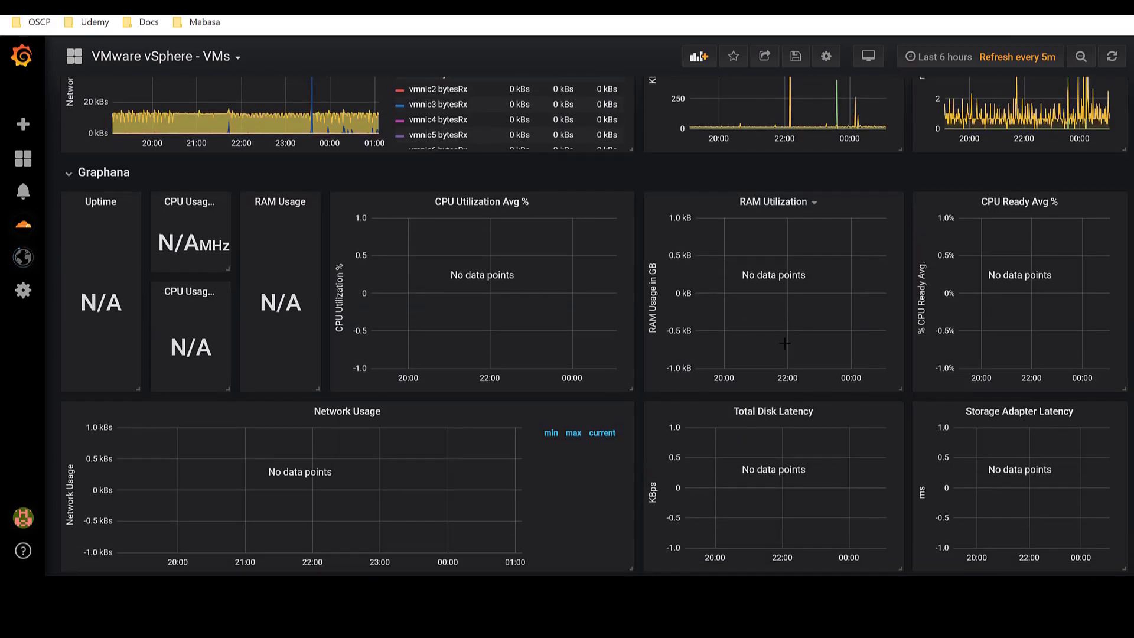
scroll(784, 344, down, 20)
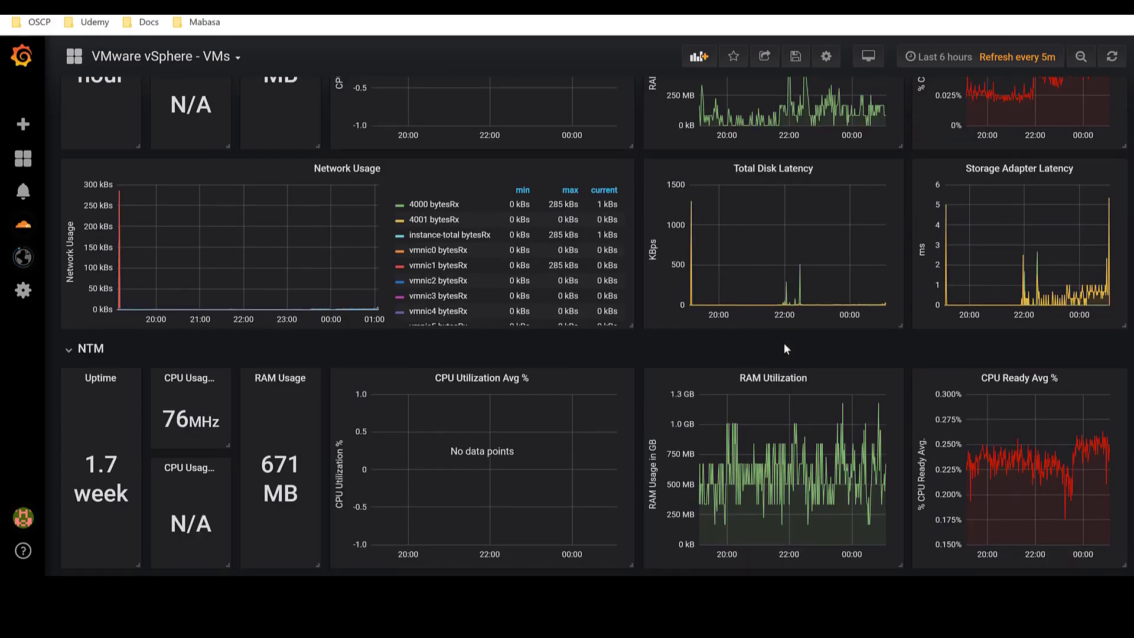
scroll(784, 349, down, 5)
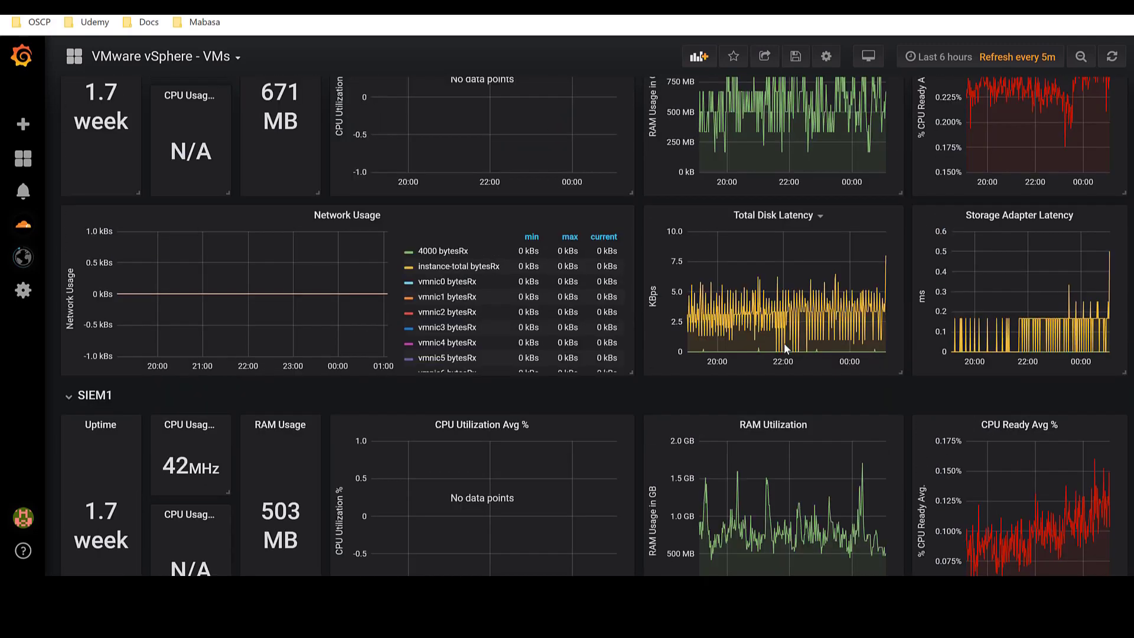
mouse_move(782, 352)
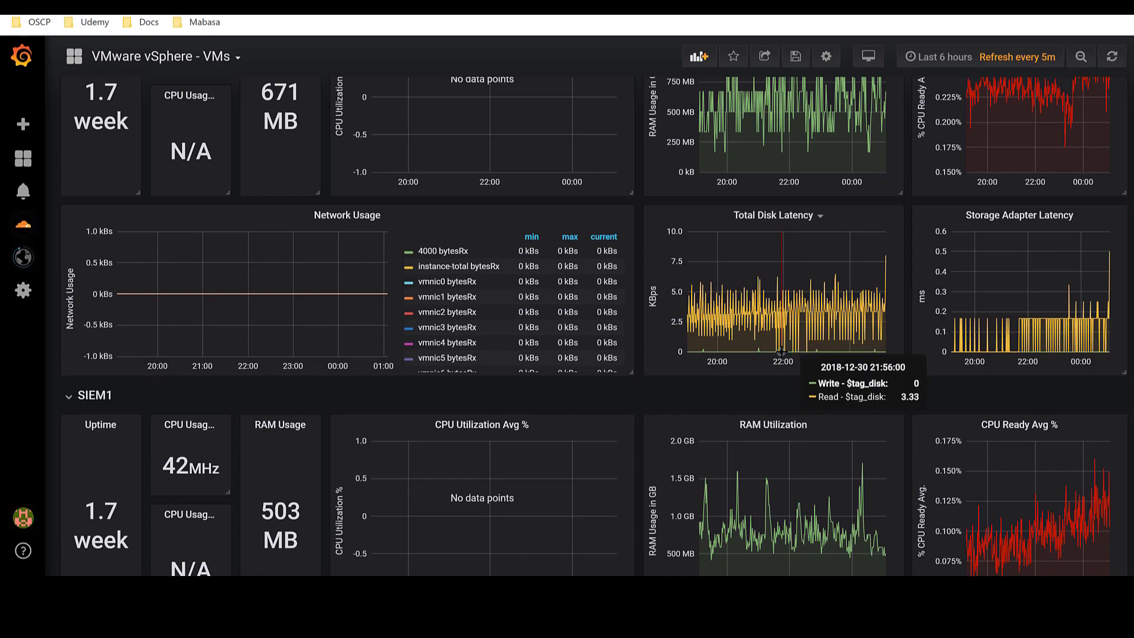
scroll(784, 346, up, 20)
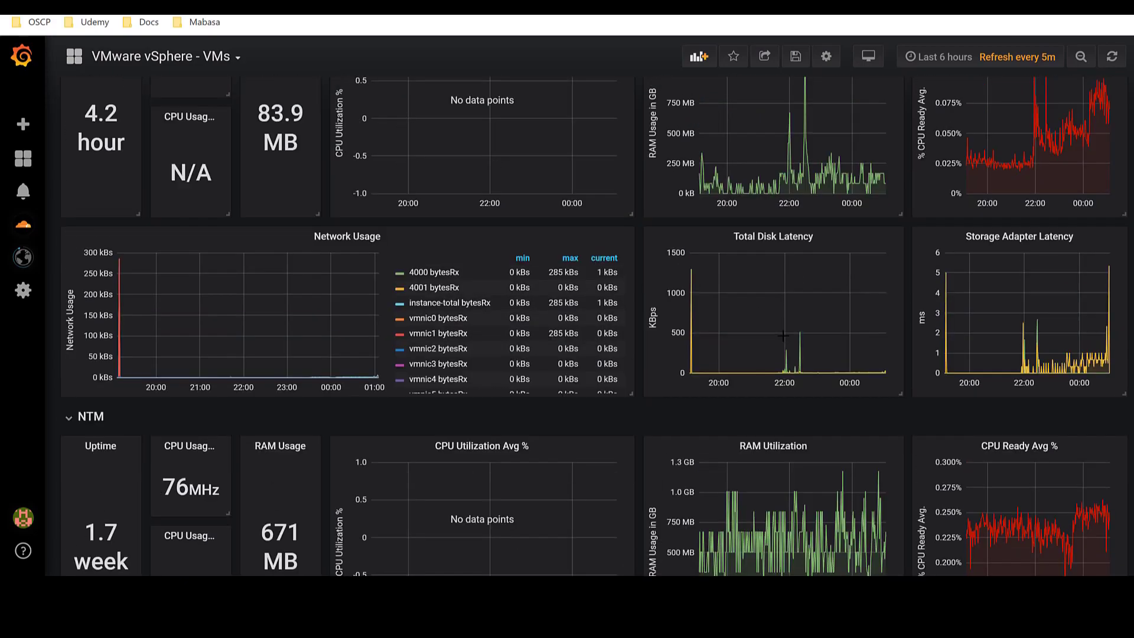
scroll(787, 337, up, 14)
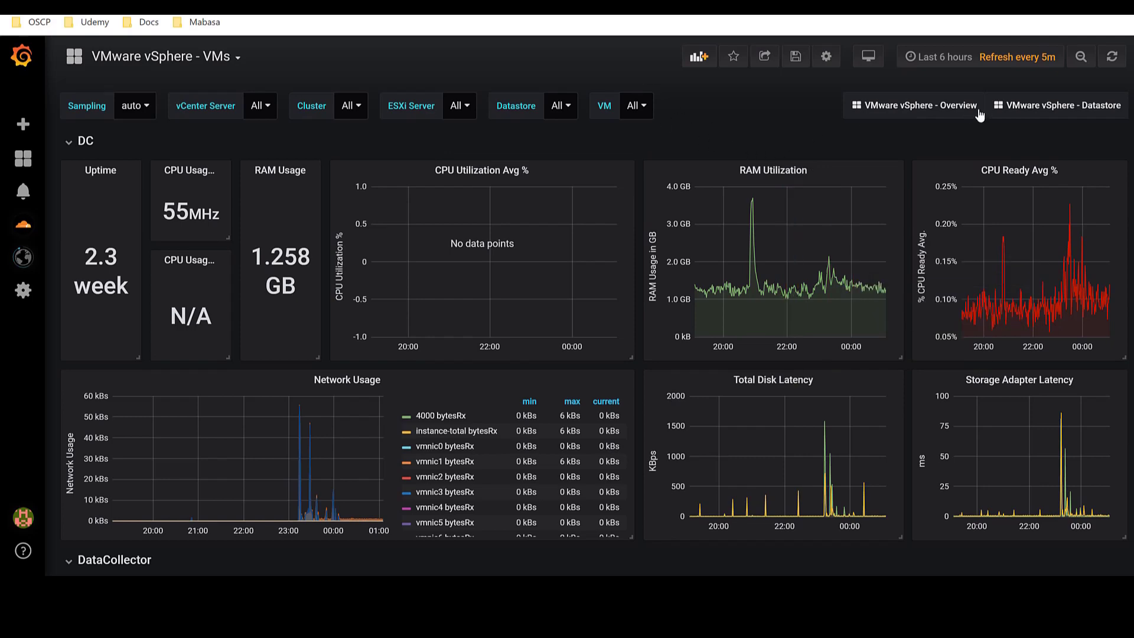
Return to the VMware vSphere - Overview dashboard to view WAN traffic and cluster CPU
click(863, 117)
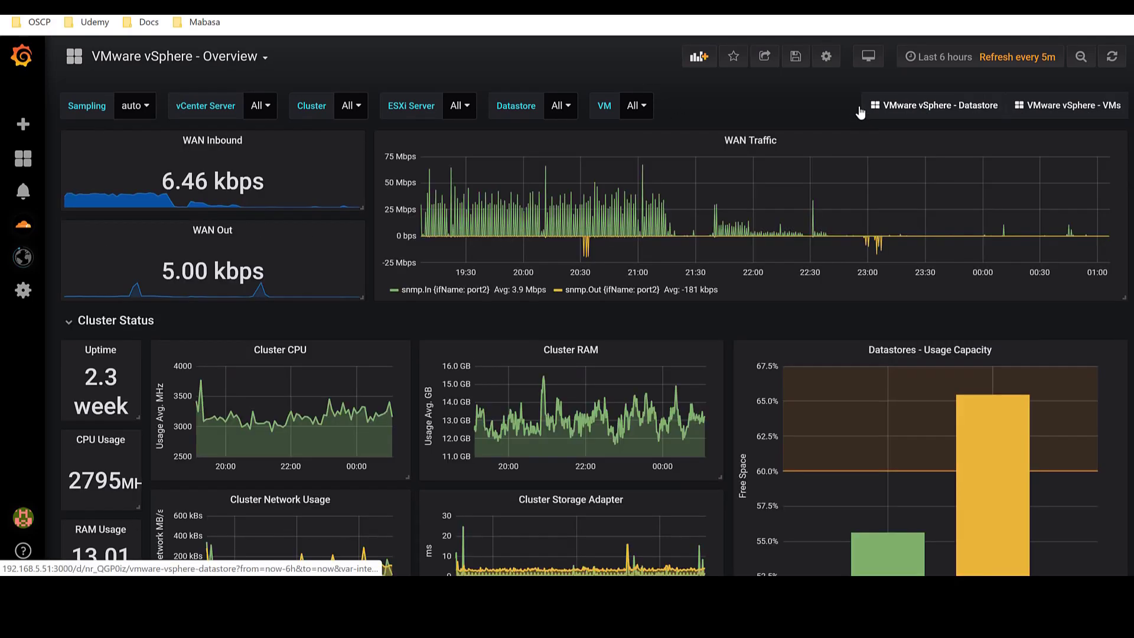